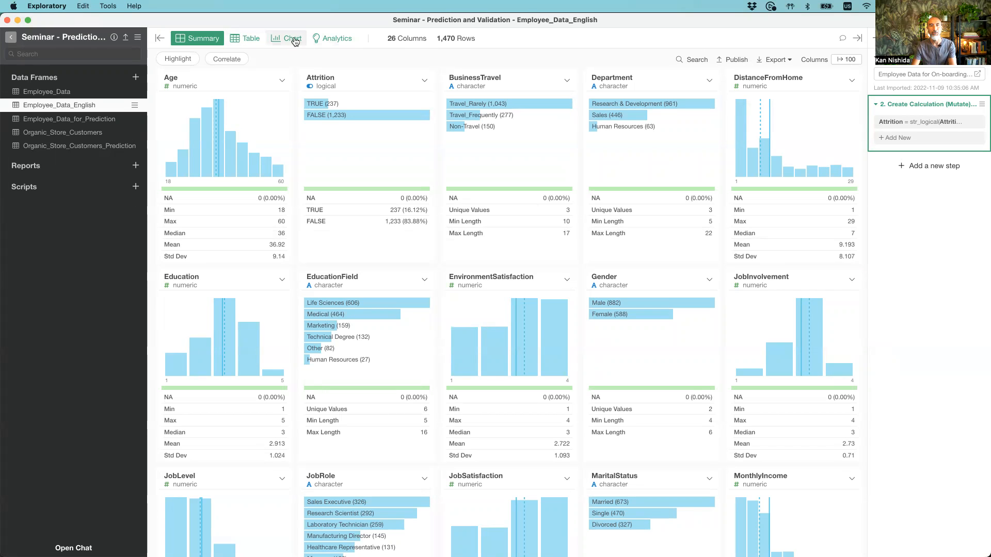
Step: Review the Employee_Data_English rows as a table, checking the Attrition and Gender columns
click(245, 42)
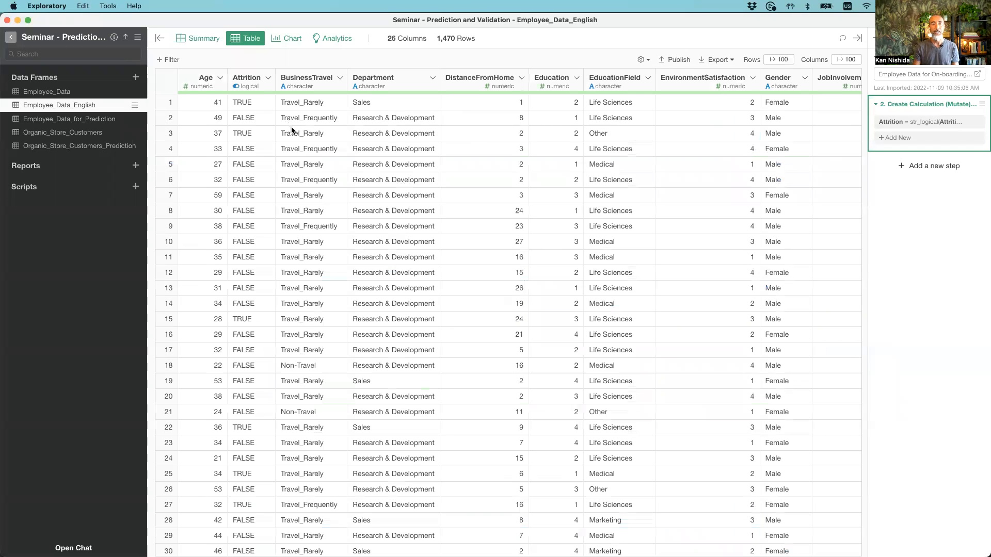
scroll(577, 179, right, 10)
scroll(577, 179, left, 3)
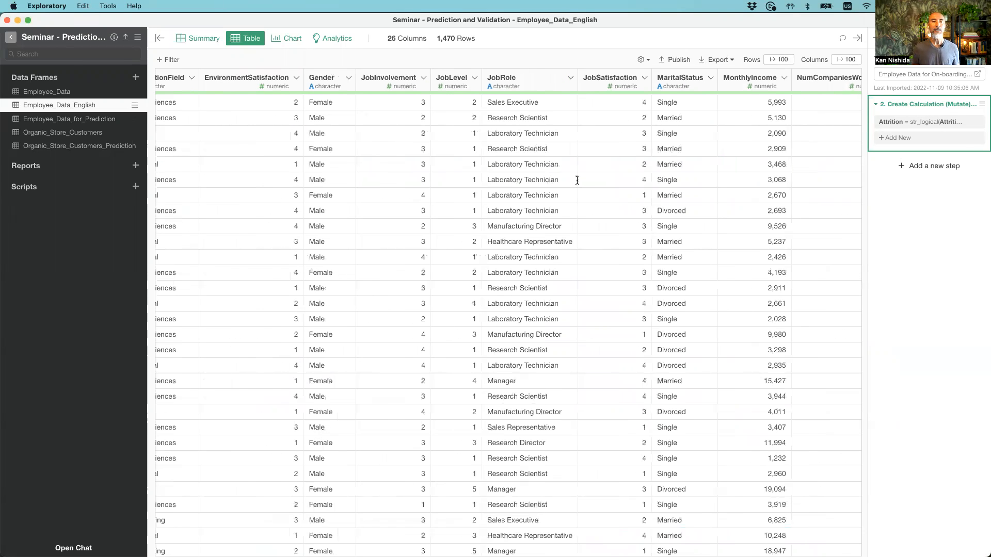
scroll(577, 179, left, 10)
click(250, 83)
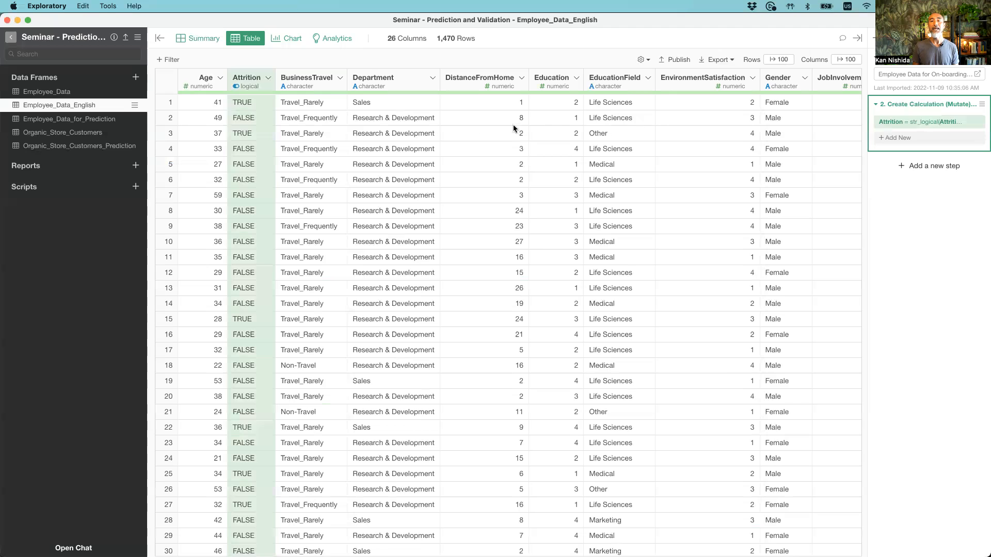
click(237, 86)
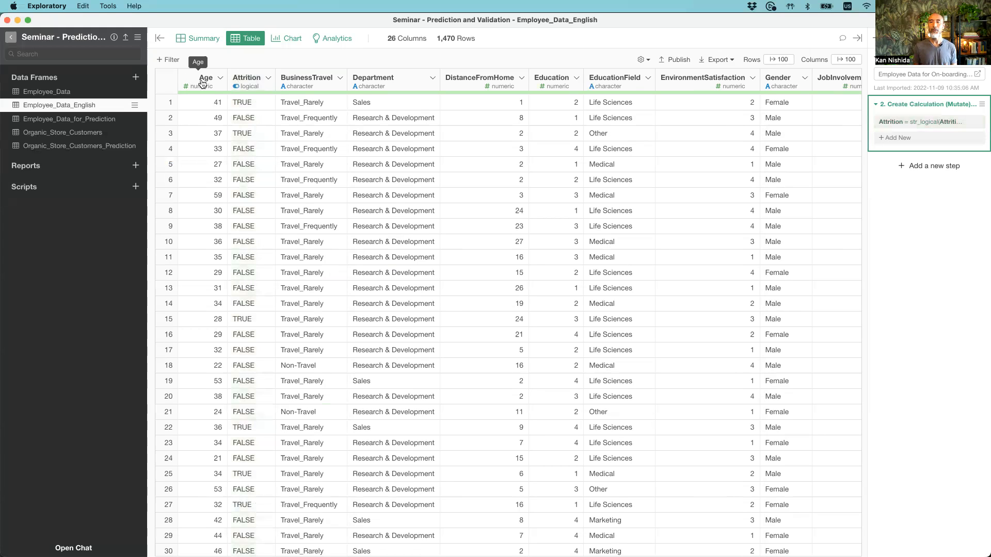
click(785, 84)
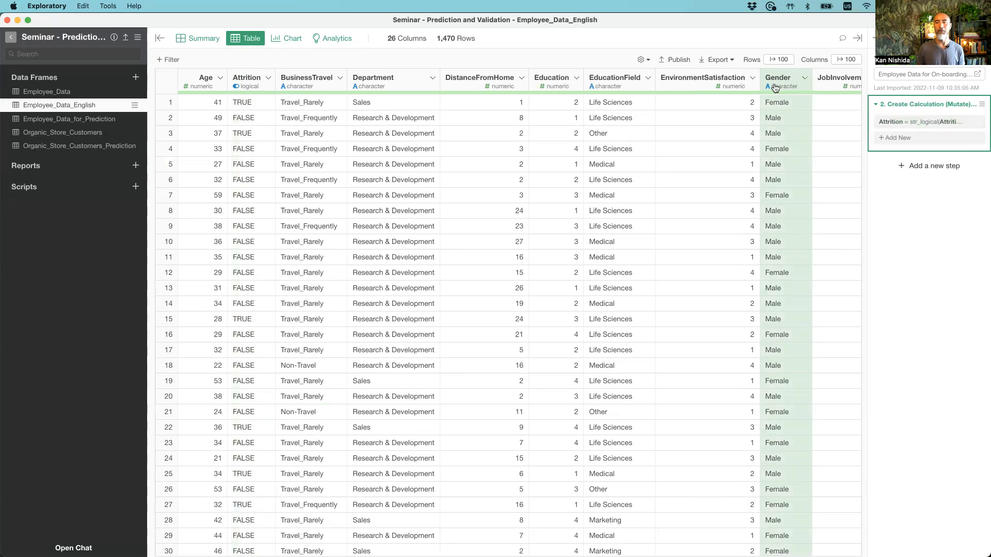
click(775, 87)
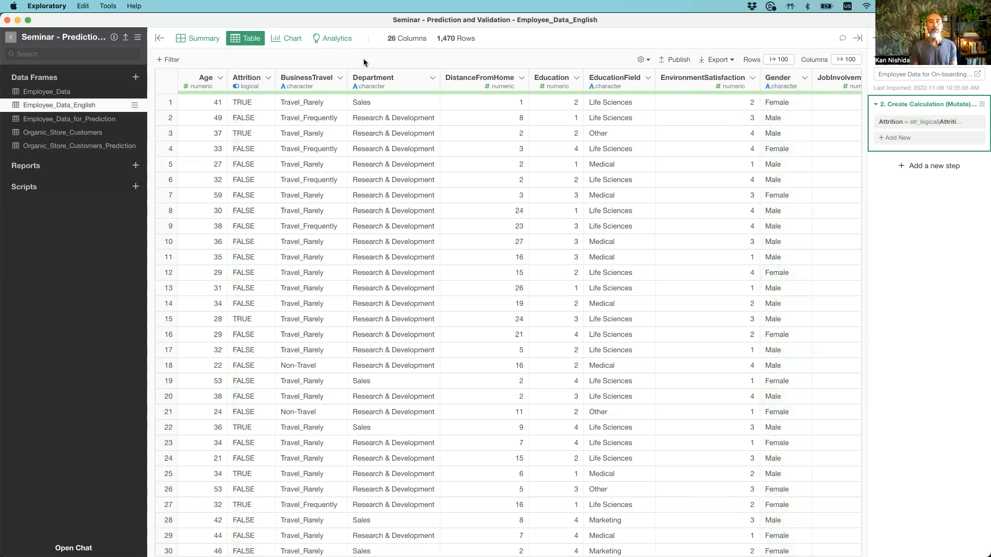
Step: Set up a Random Forest analysis on Employee_Data_English with Attrition as the target variable
click(327, 39)
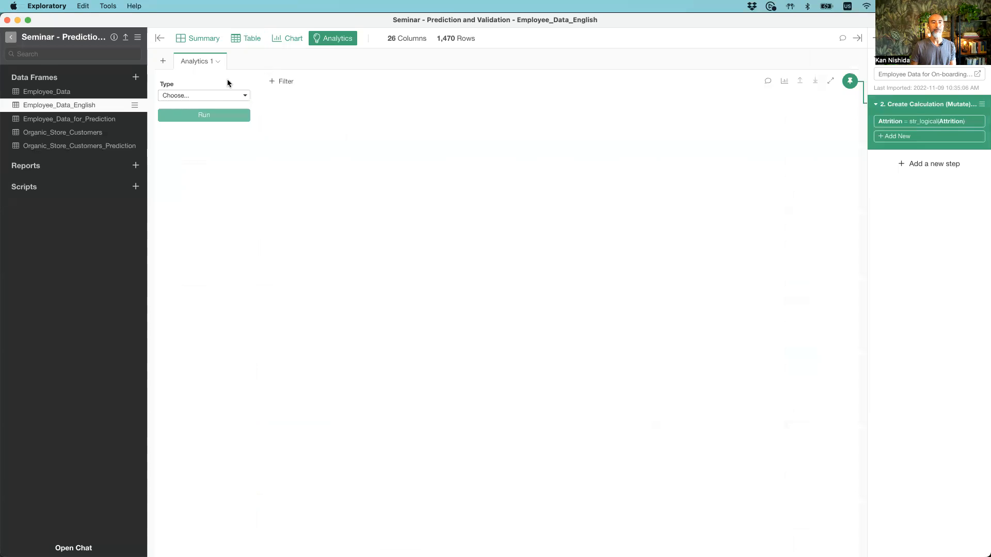
click(192, 96)
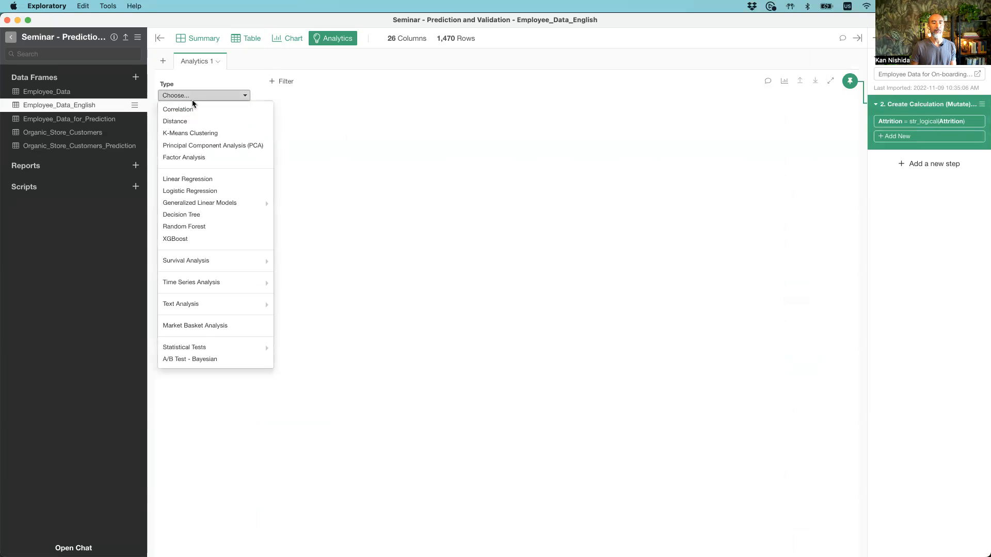
click(205, 227)
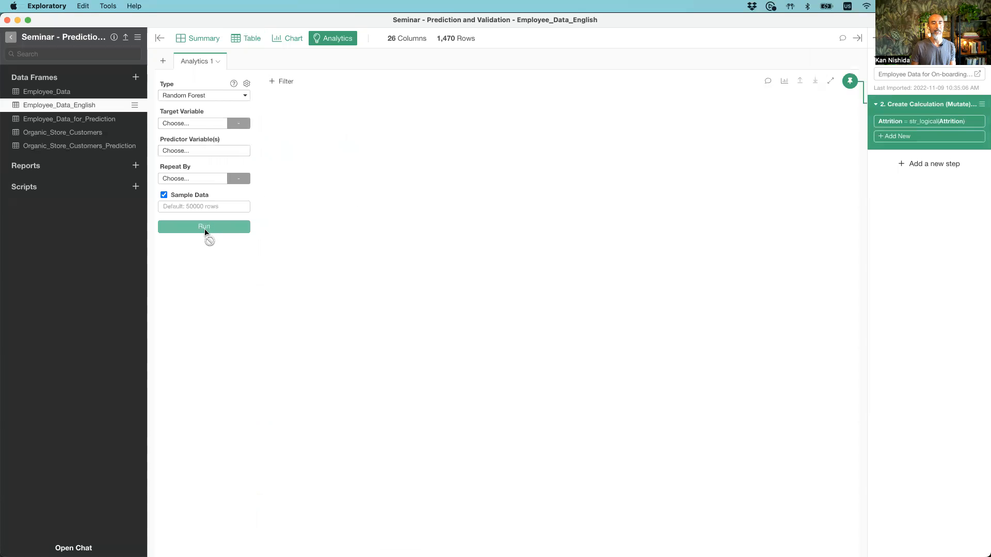
click(183, 125)
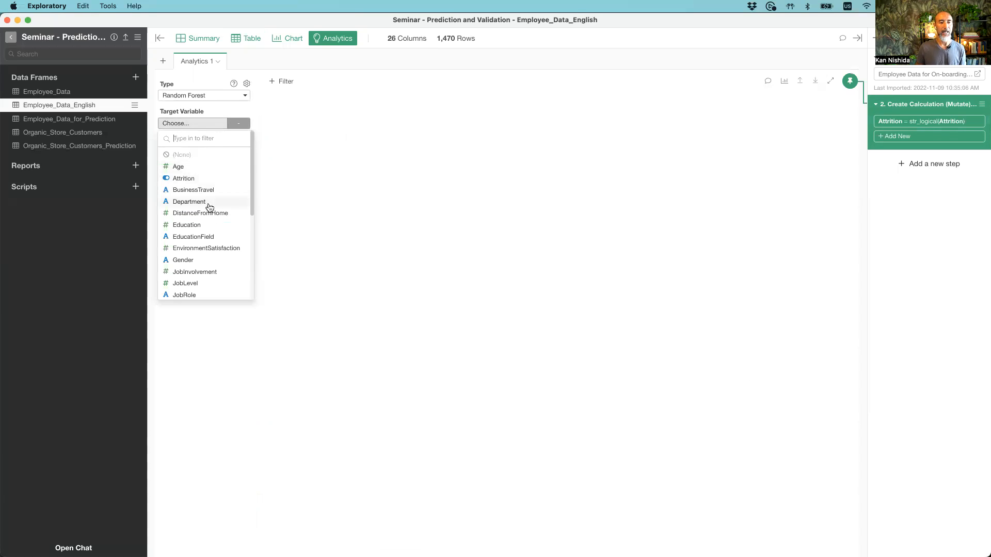
click(204, 180)
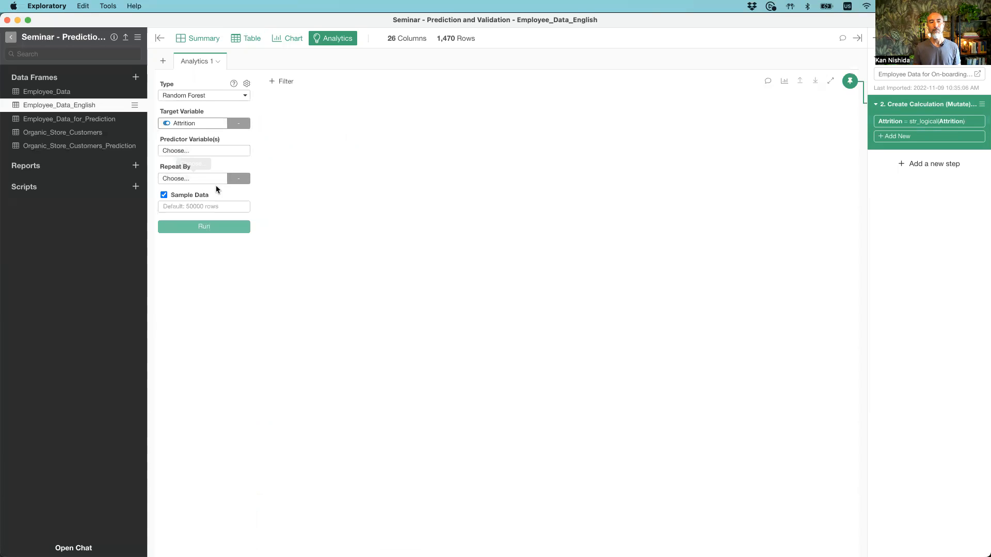
Step: Select all columns from Age through WorkLifeBalance as predictor variables, leaving out StartDate and EndDate
click(185, 150)
click(226, 138)
scroll(234, 186, down, 3)
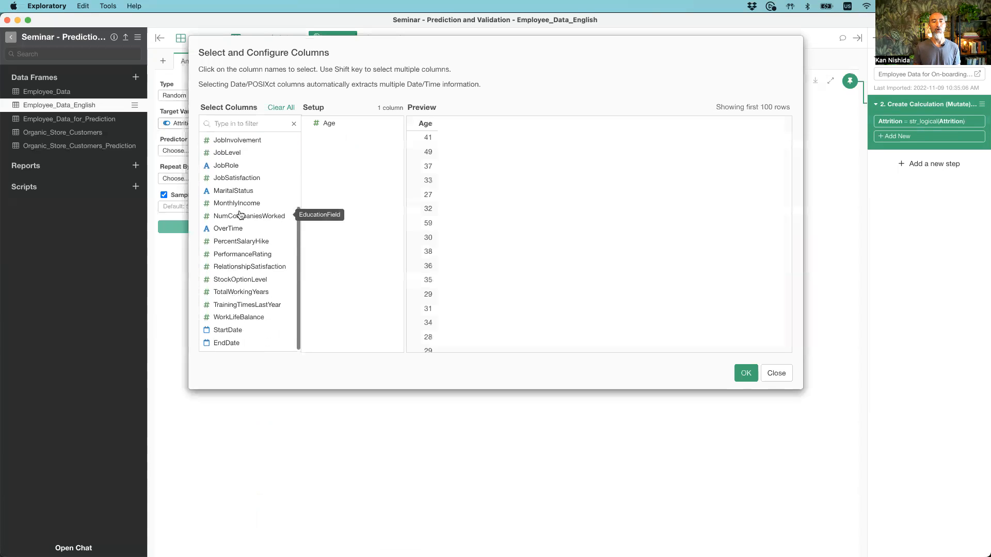
shift+click(250, 318)
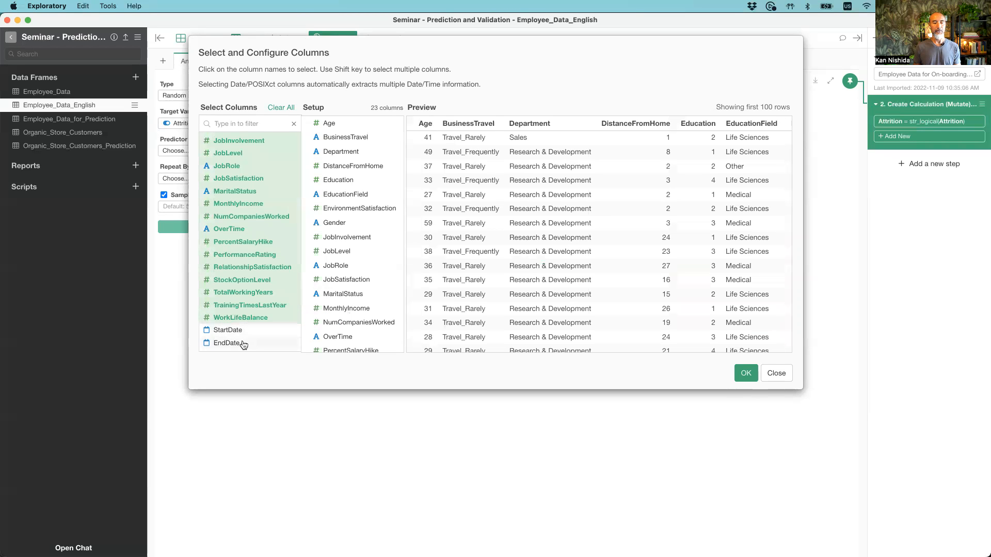
scroll(257, 241, up, 3)
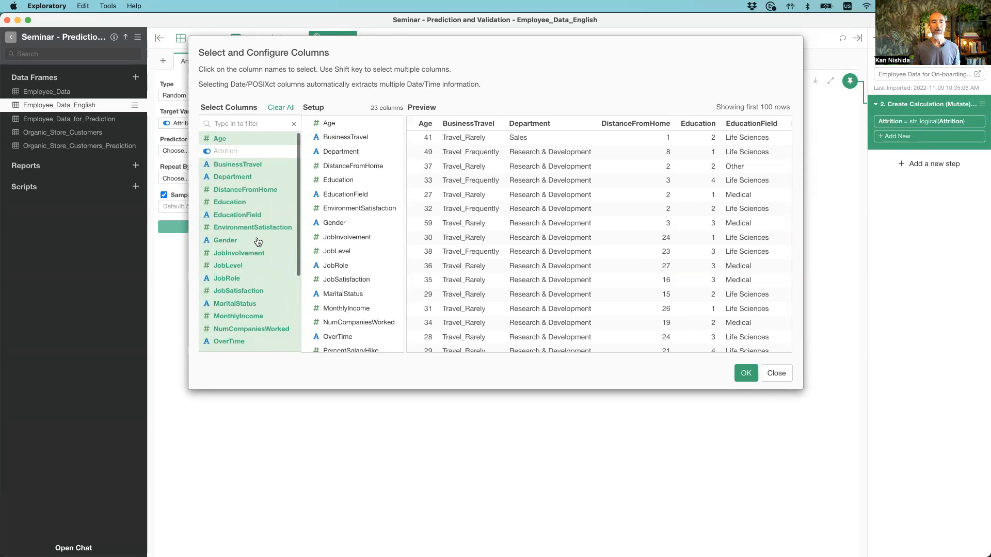
Step: Exclude Department and MonthlyIncome from the predictor variables and run the Random Forest model
click(259, 181)
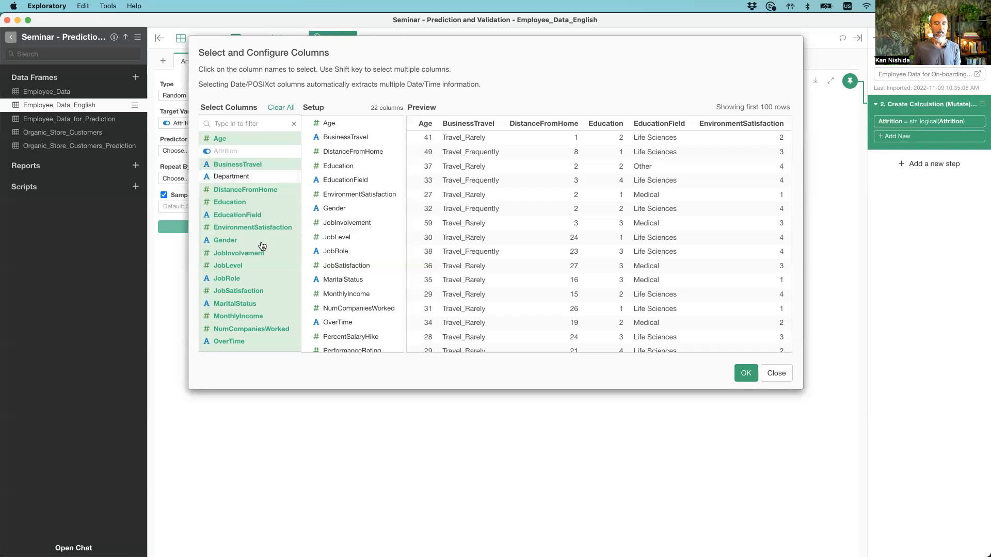
click(253, 317)
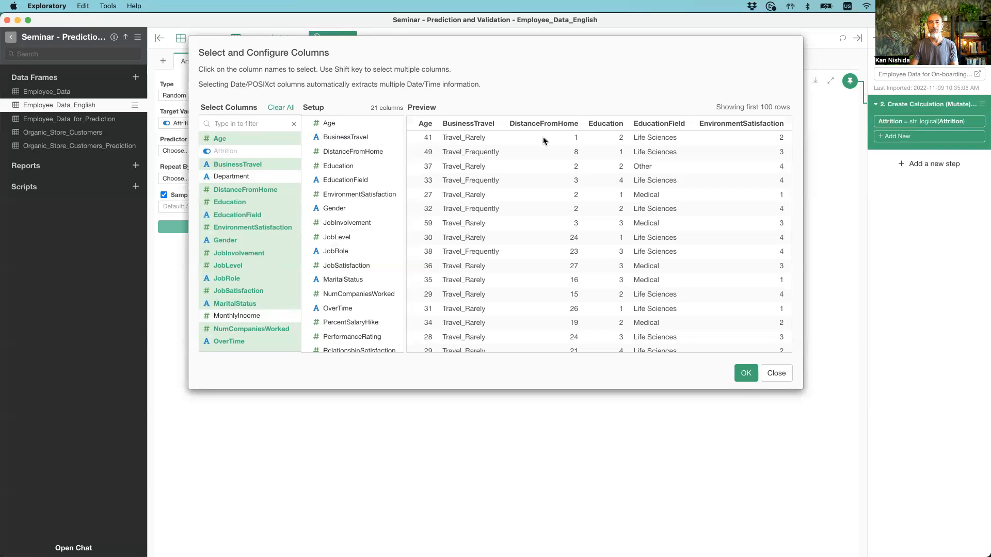
click(738, 378)
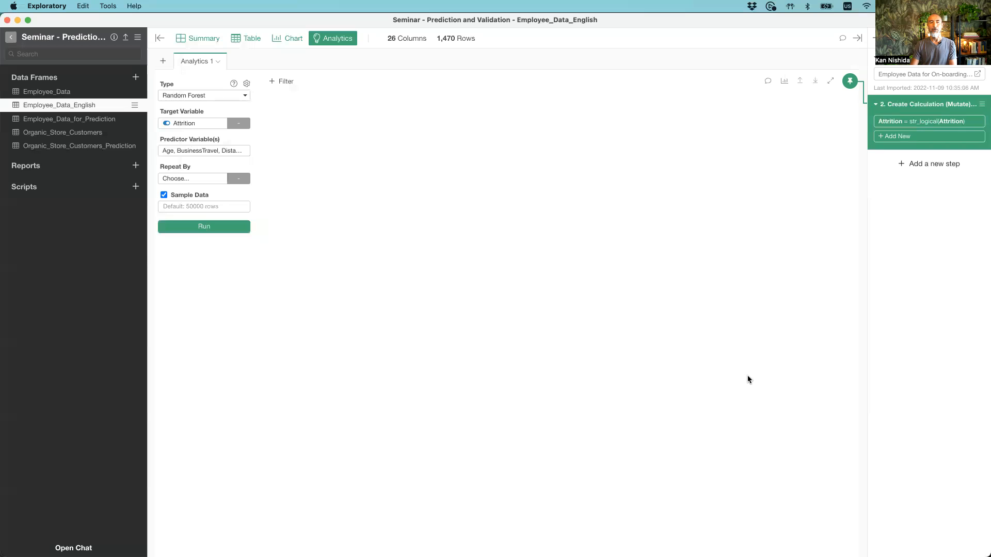
click(198, 228)
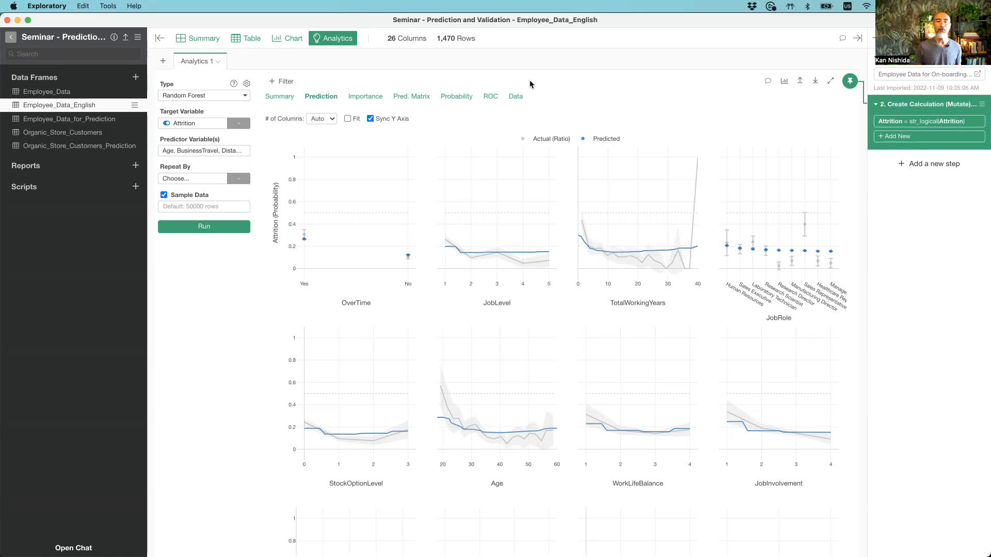
Step: Examine the model's summary metrics and the true and false positive rates along its ROC curve
click(276, 98)
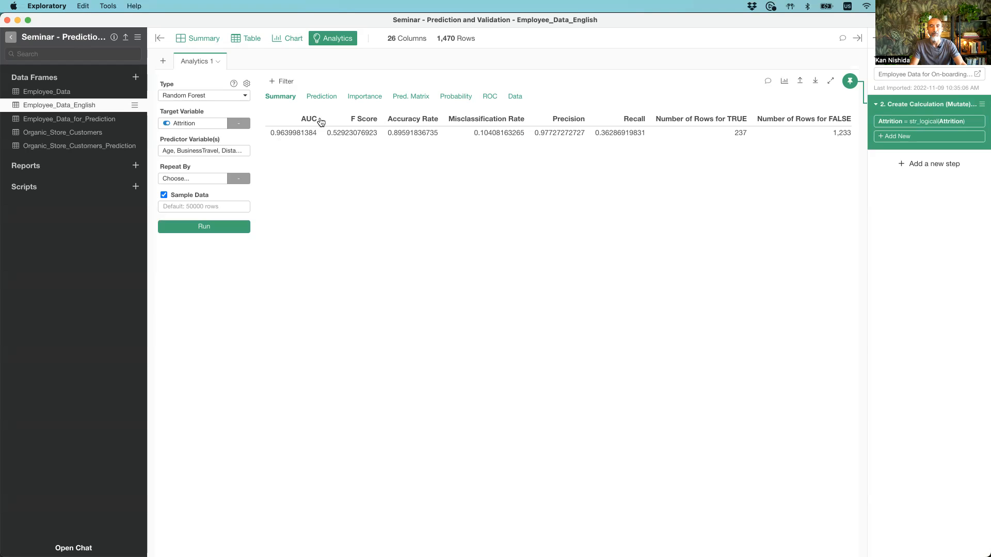
click(486, 98)
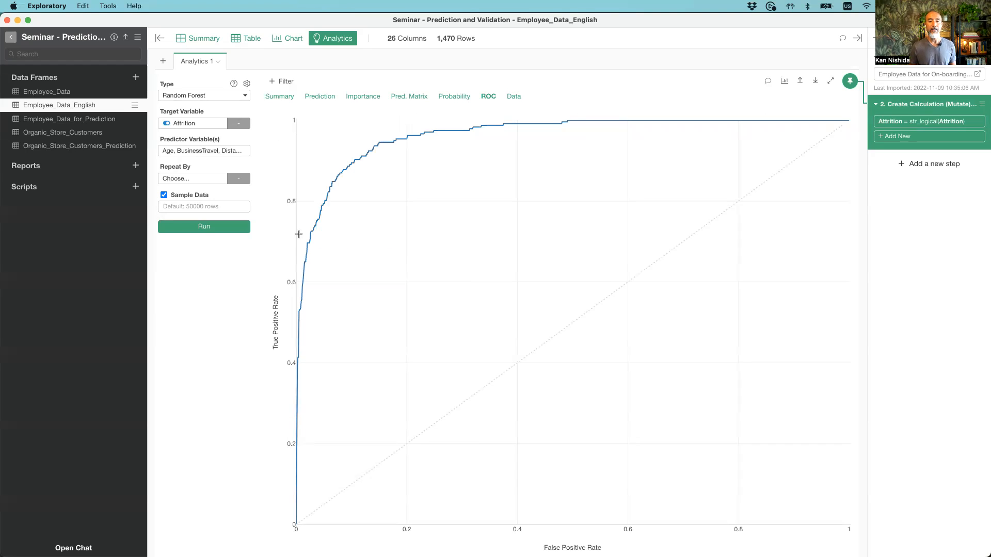
mouse_move(309, 233)
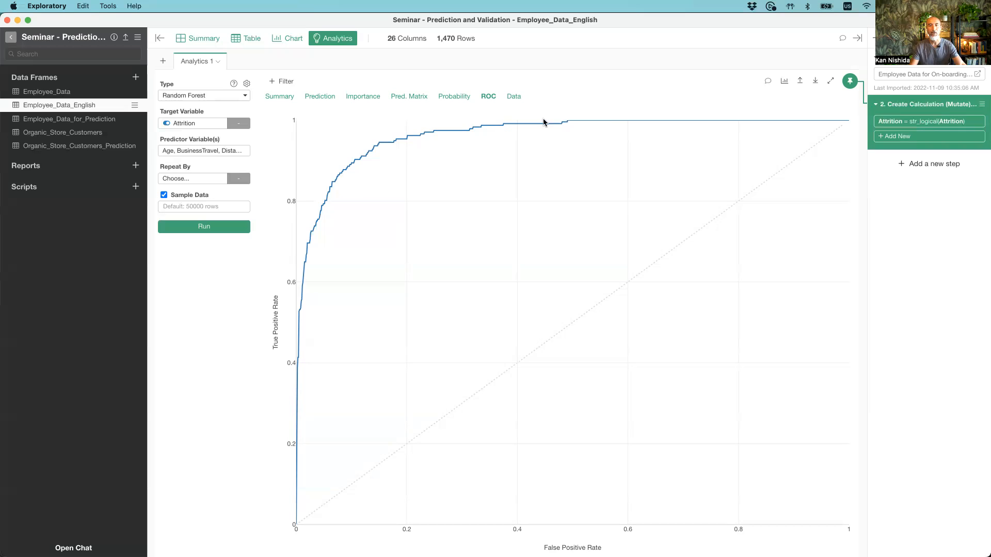
mouse_move(343, 180)
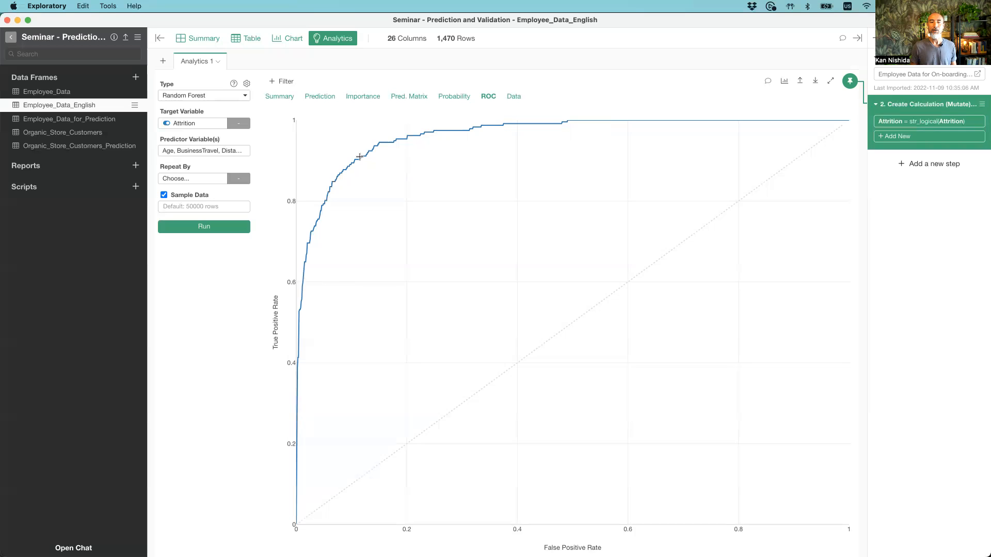
mouse_move(307, 274)
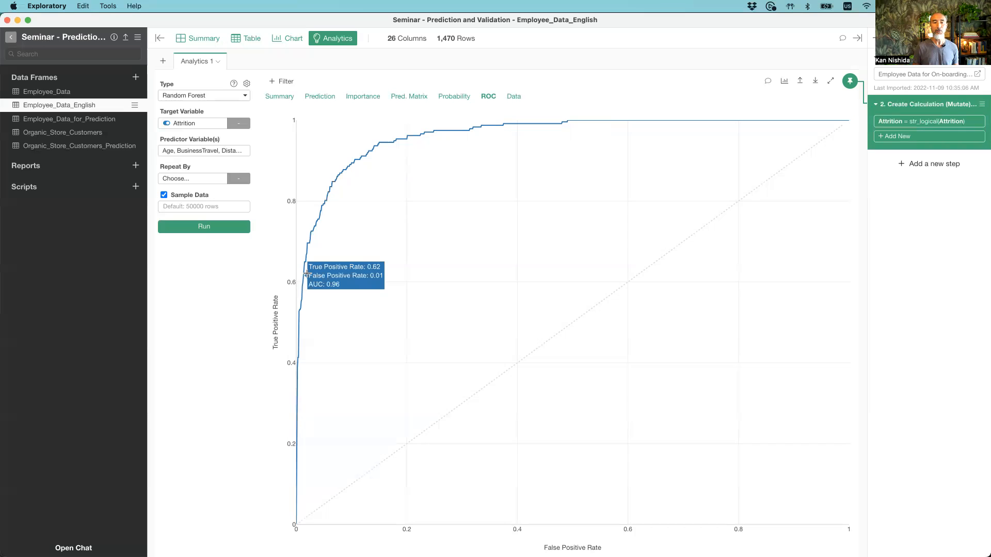
mouse_move(348, 166)
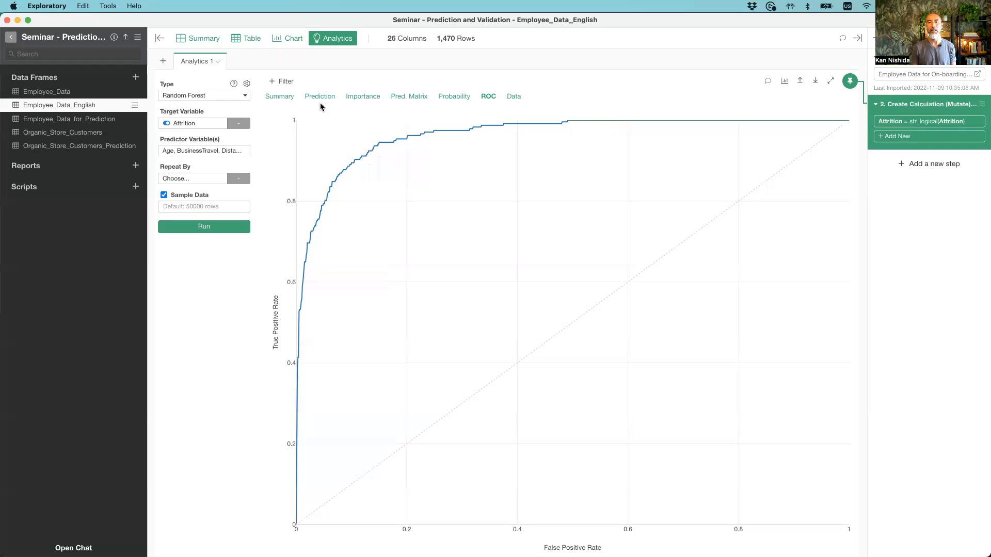
mouse_move(423, 124)
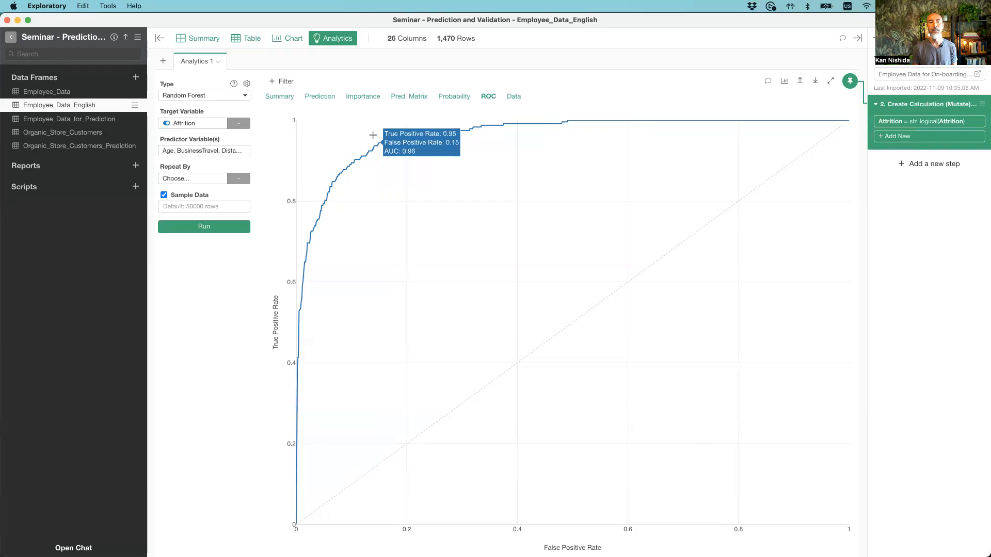
click(279, 97)
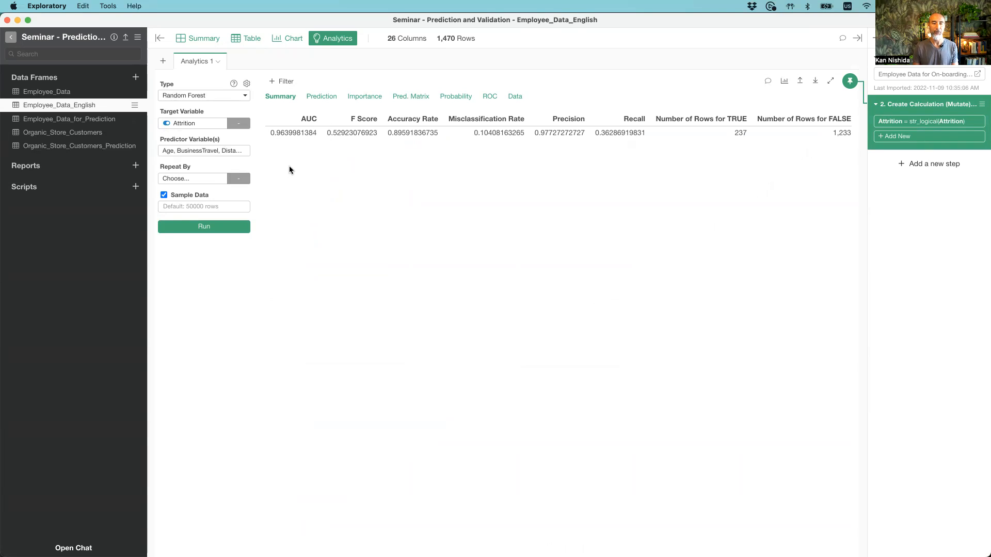
Step: Switch to Keynote and present the Build-Test-Predict-en.key slides from slide 54 onward
key(super+Tab)
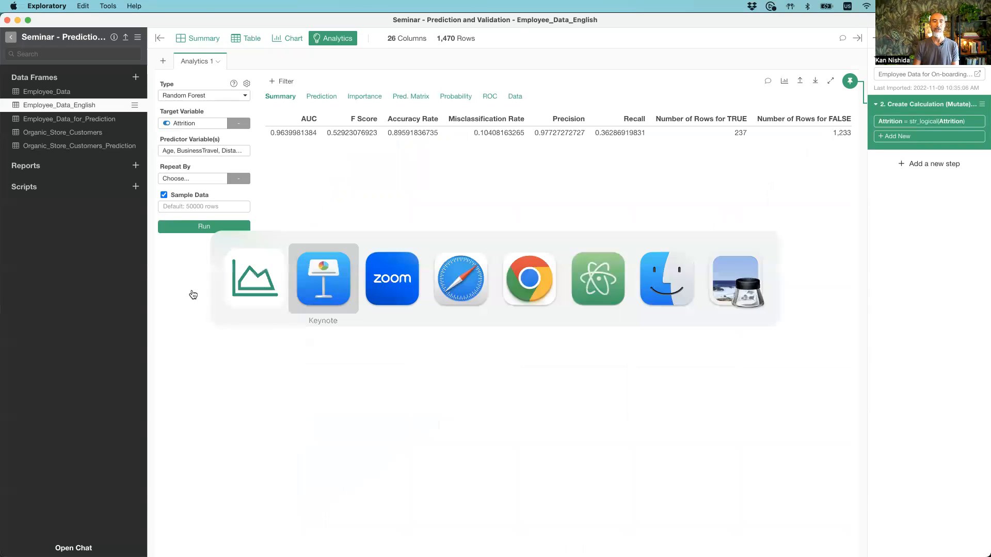
click(316, 284)
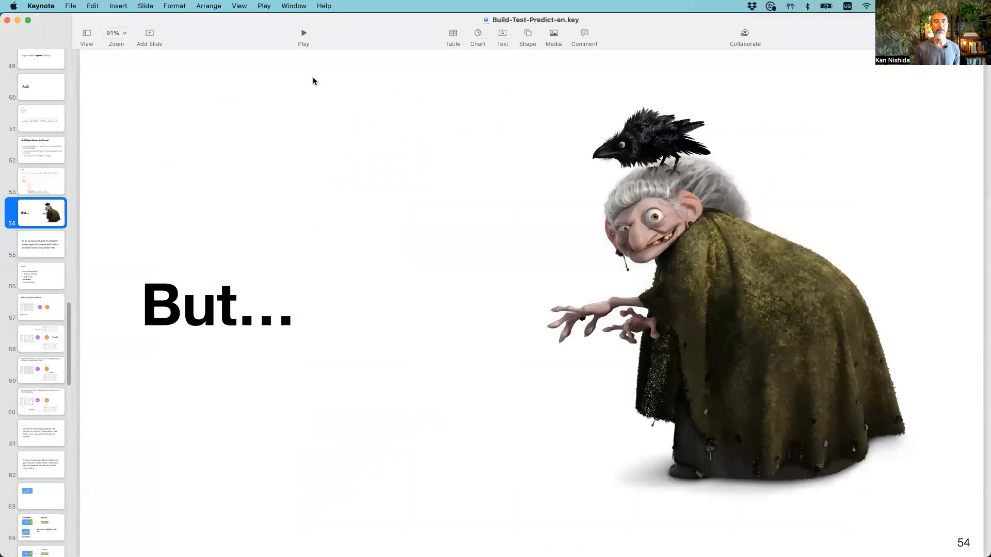
click(304, 33)
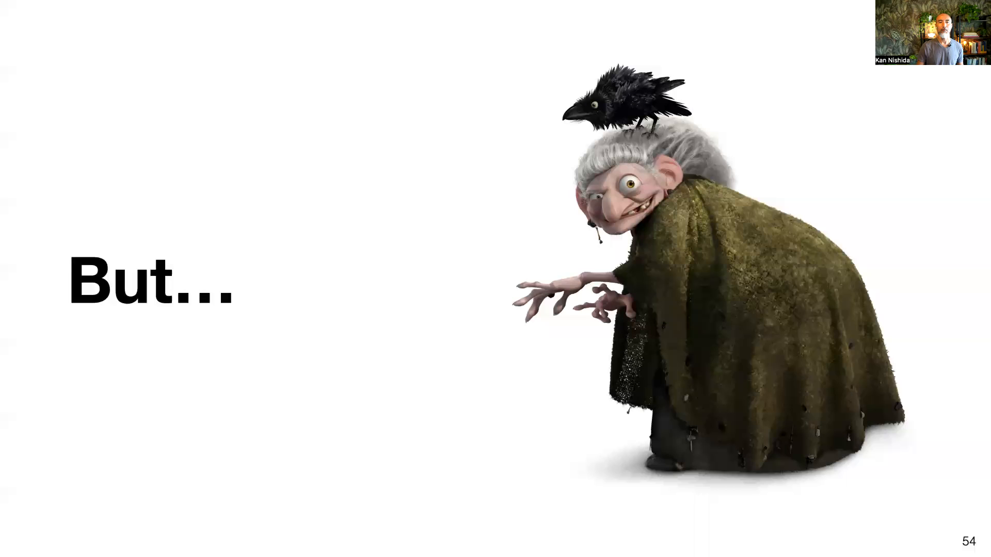
key(Right)
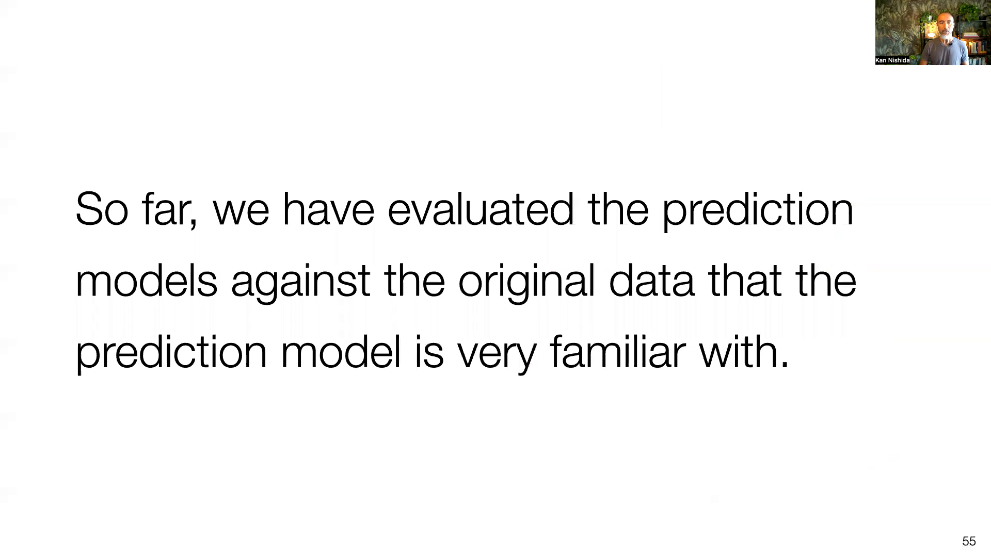
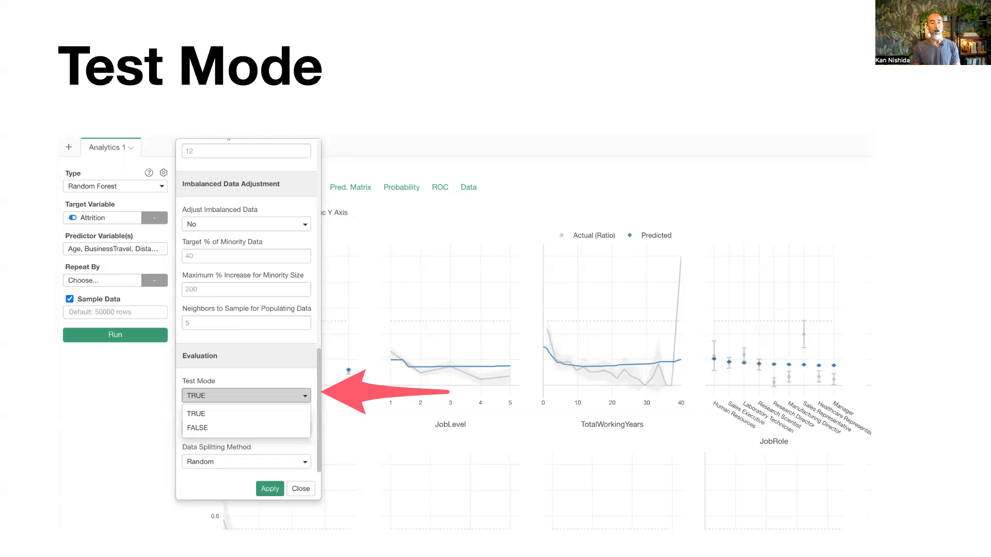
Step: End the slideshow after the Test Mode slide and switch back to Exploratory
key(Right)
key(Escape)
key(super+Tab)
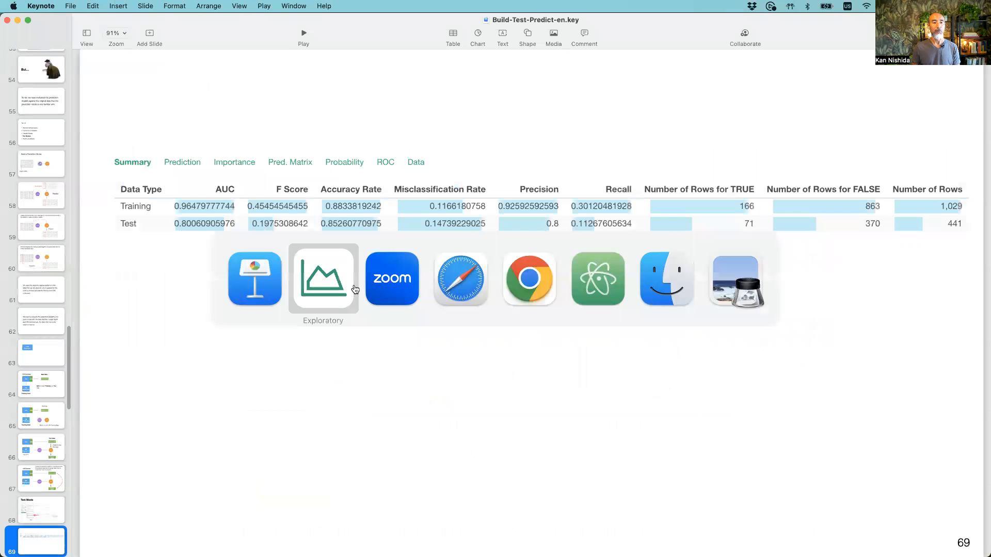
key(super+Tab)
click(382, 288)
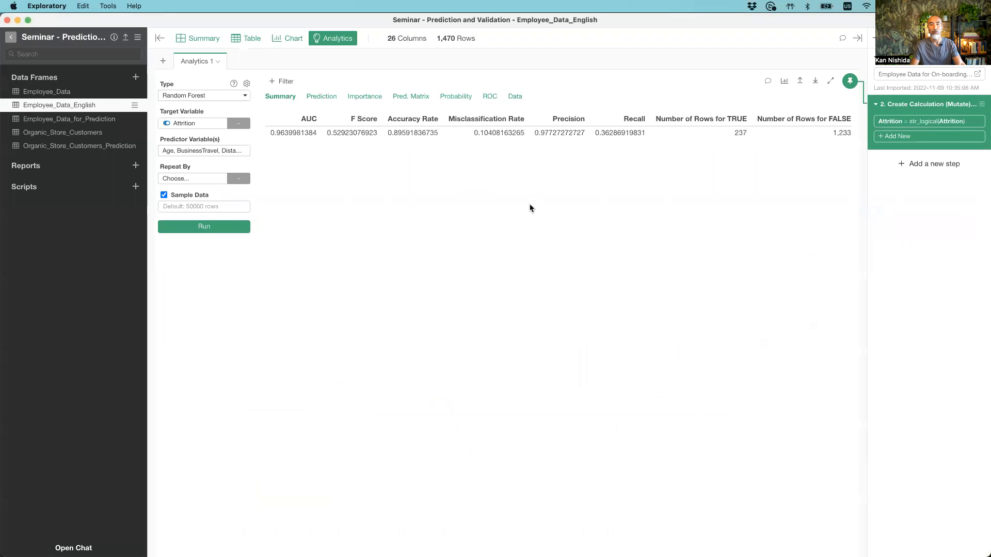
Step: Set Test Mode to TRUE in the Random Forest analytics settings and apply it to rerun the model
click(249, 83)
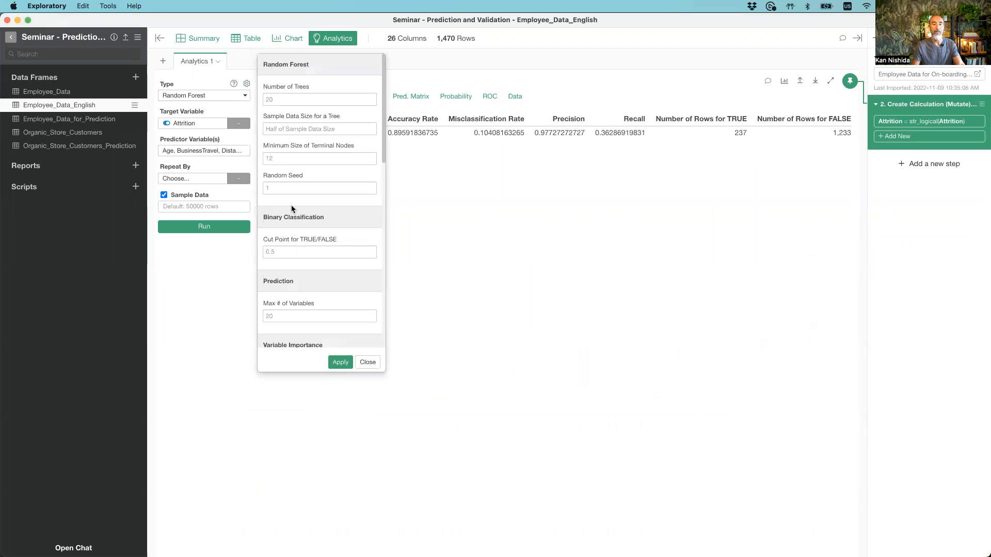
scroll(292, 208, down, 10)
scroll(291, 208, down, 2)
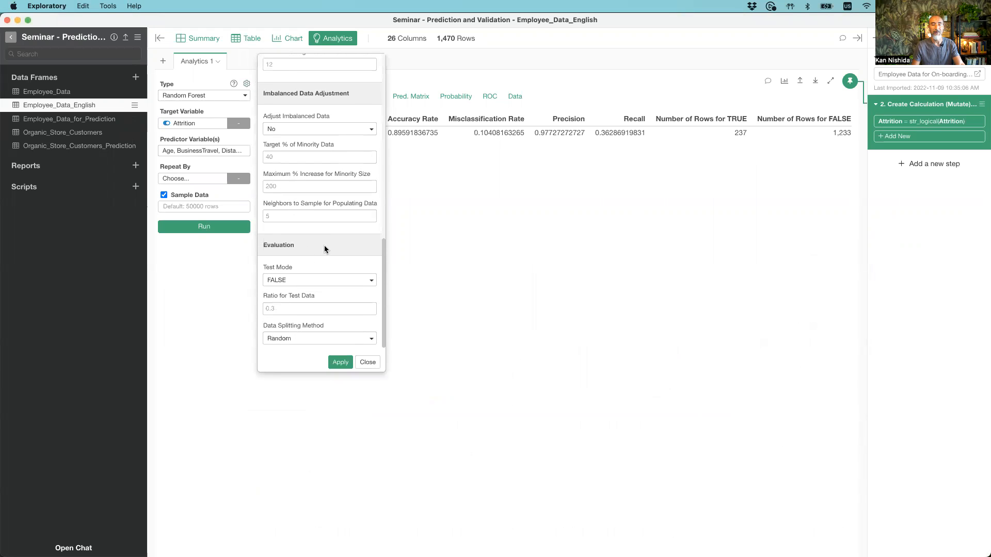
click(313, 285)
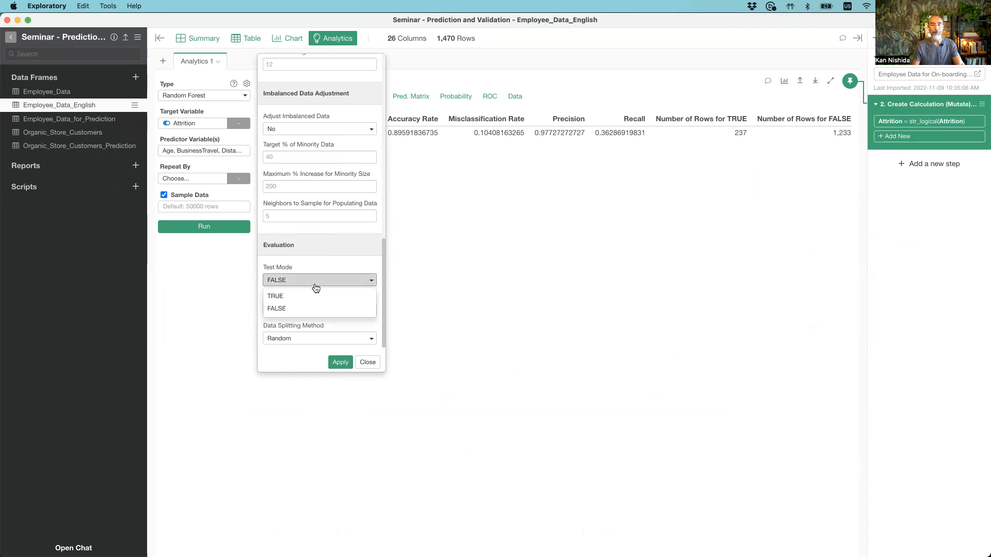
click(310, 297)
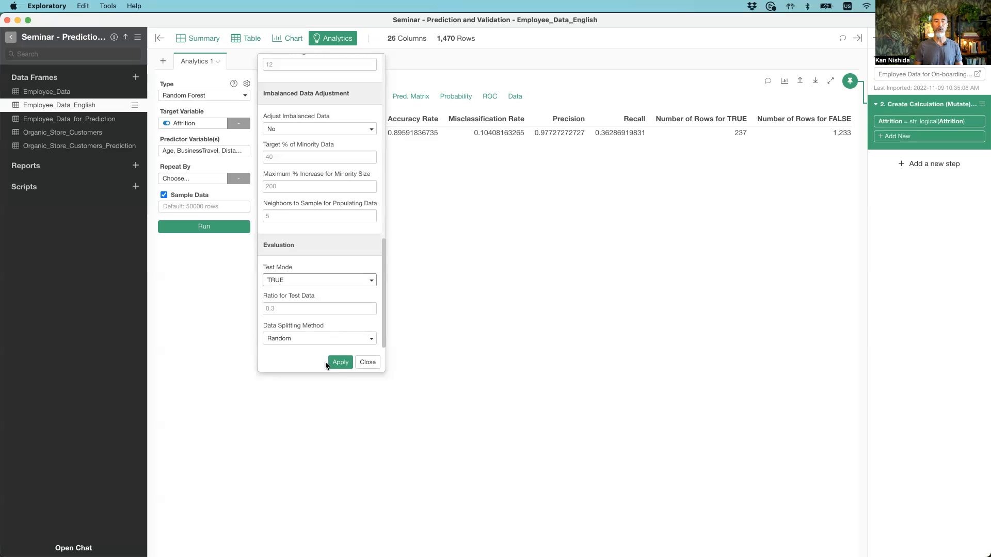
click(340, 361)
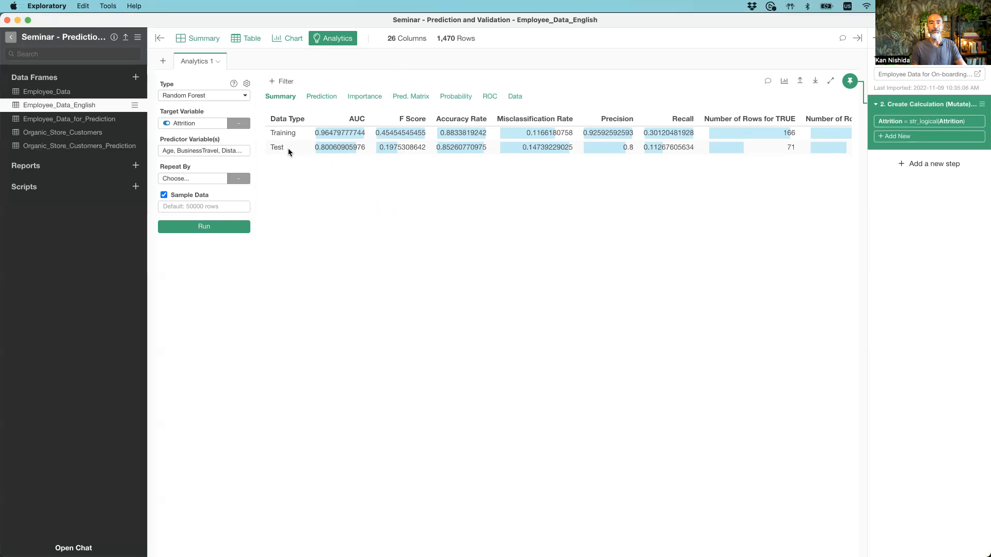
Step: Compare the Random Forest model's training and test results in the summary metrics and on the ROC curves
scroll(634, 143, right, 5)
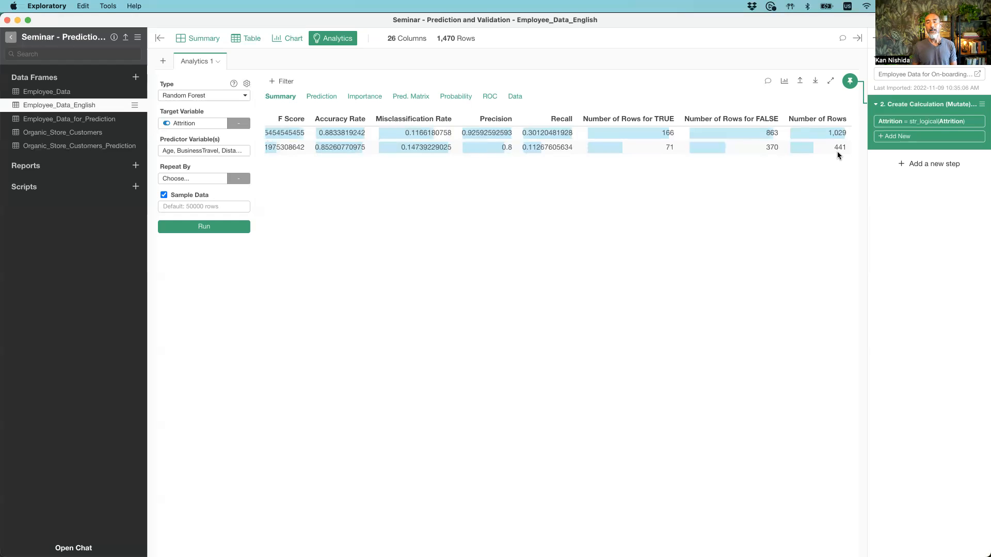
scroll(785, 147, left, 5)
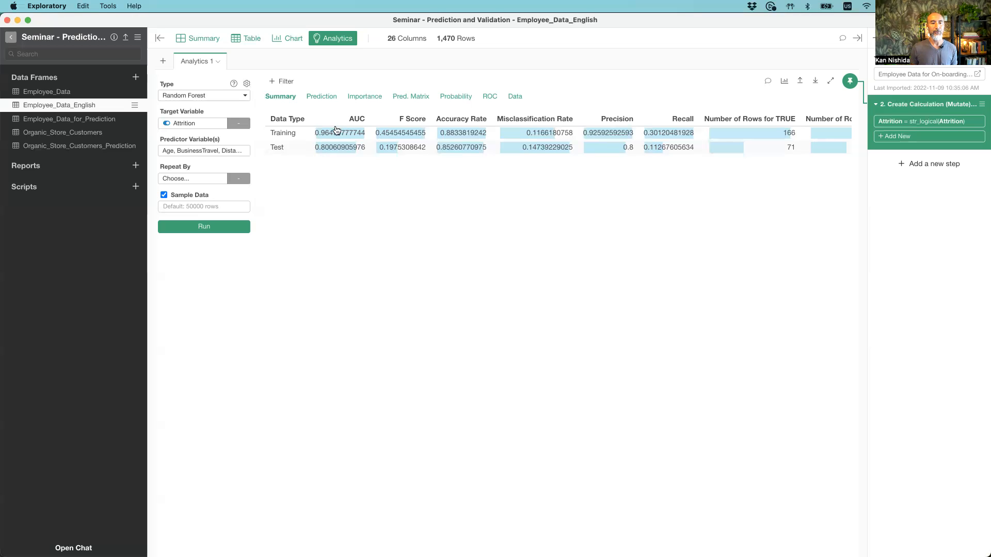
click(491, 98)
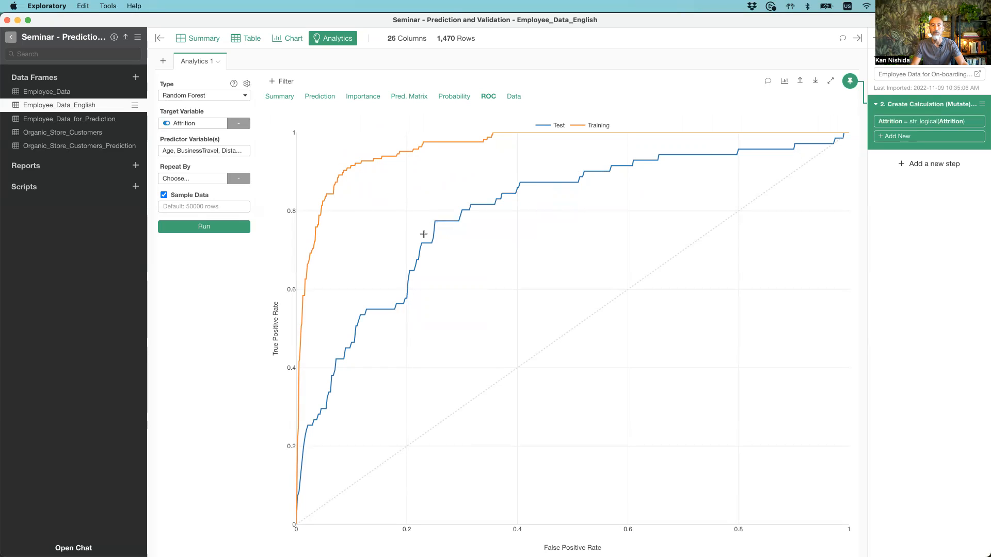
mouse_move(421, 248)
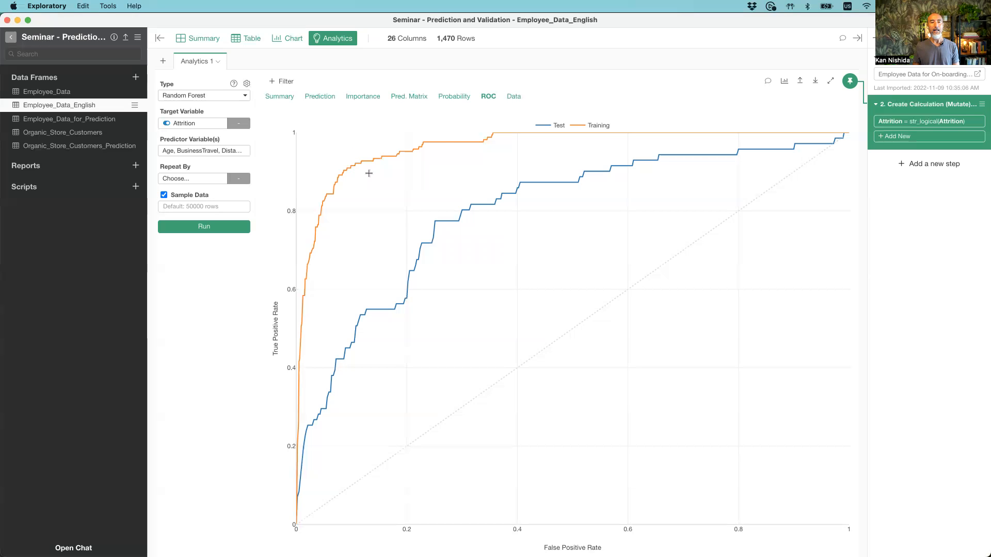
click(281, 98)
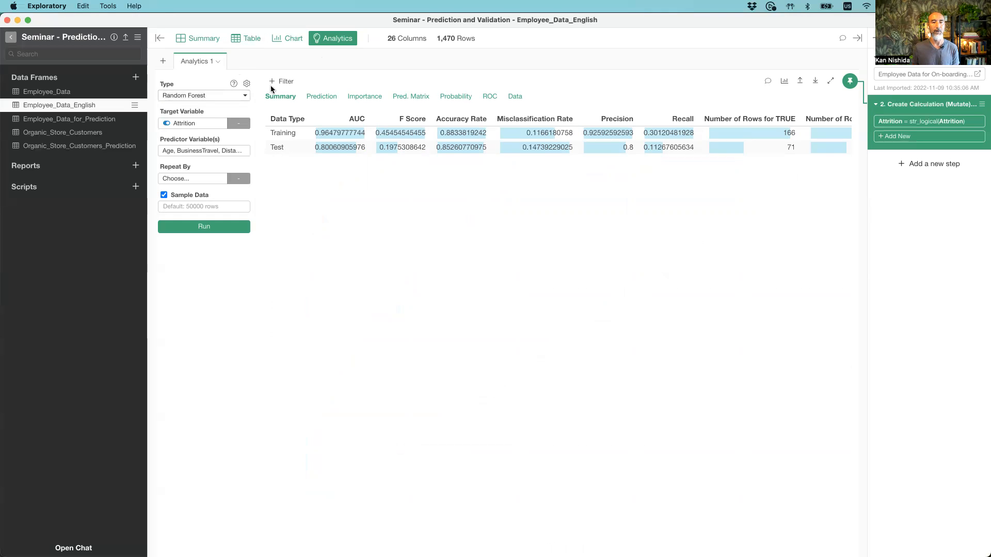
Step: Duplicate the Analytics 1 analytics under the name Logistic Regression
click(218, 62)
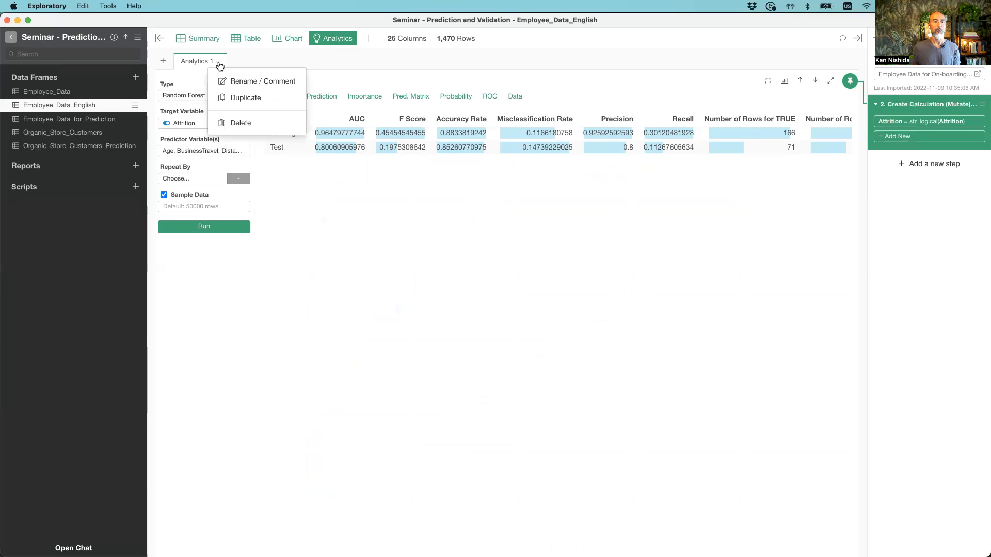
click(242, 102)
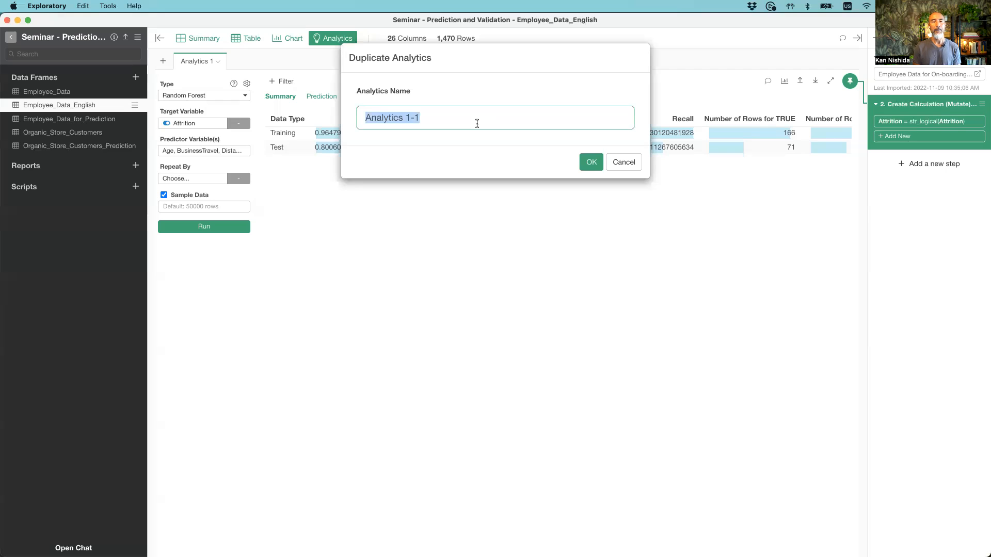
text(Logistic Regression)
key(Return)
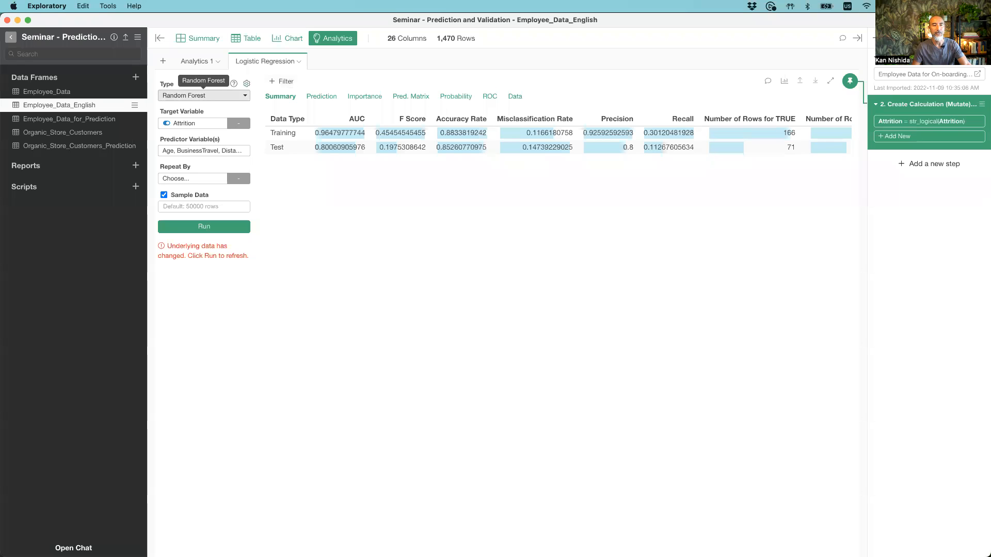
Step: Change the duplicated analytics' model type to Logistic Regression and run it
click(203, 95)
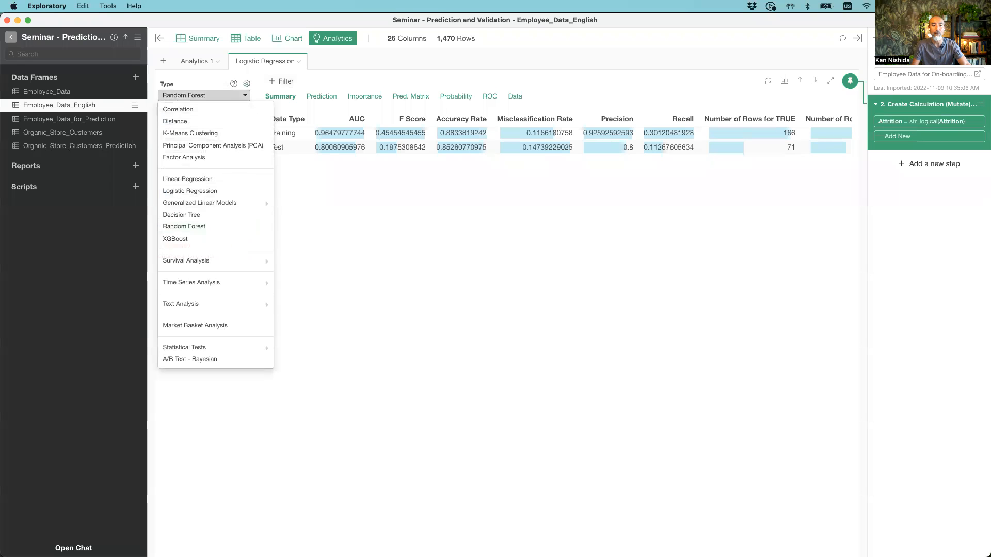
click(190, 191)
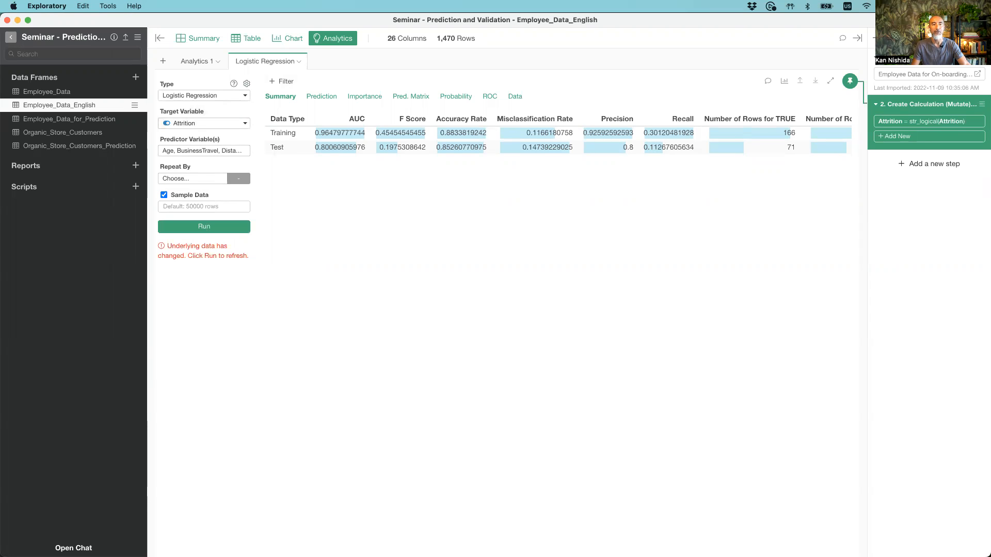
click(204, 226)
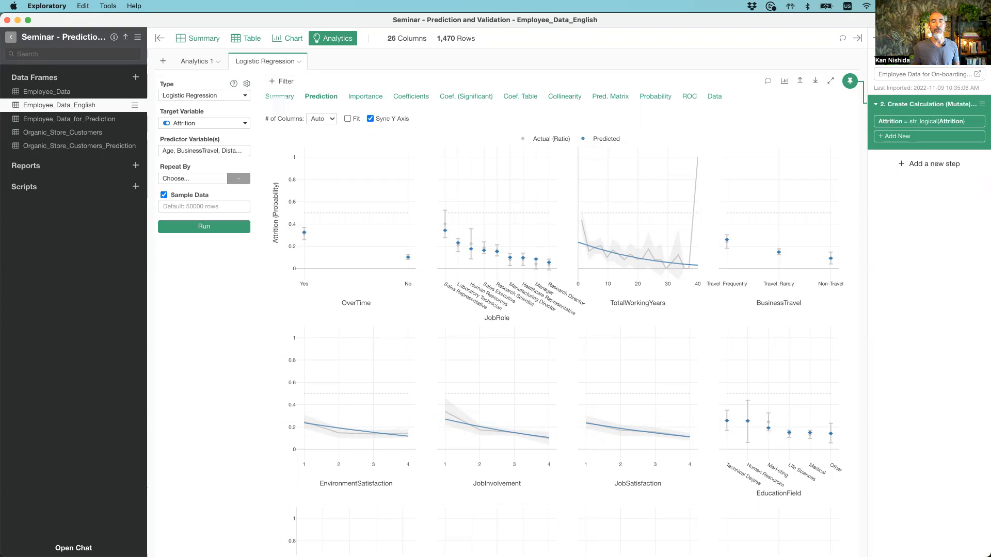
Step: Compare the training and test summary metrics of the Logistic Regression model with those of the Random Forest model in Analytics 1
click(279, 97)
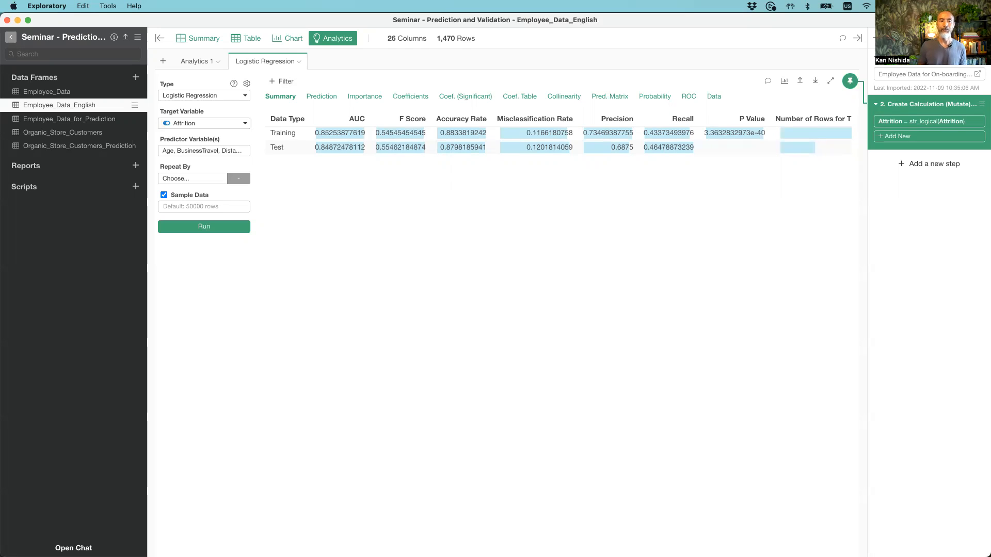
mouse_move(197, 61)
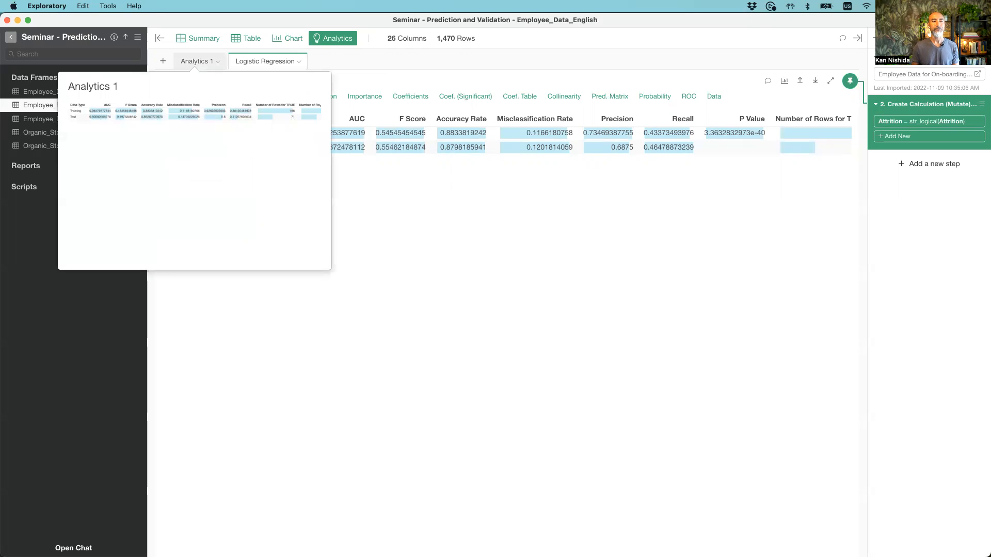
click(197, 60)
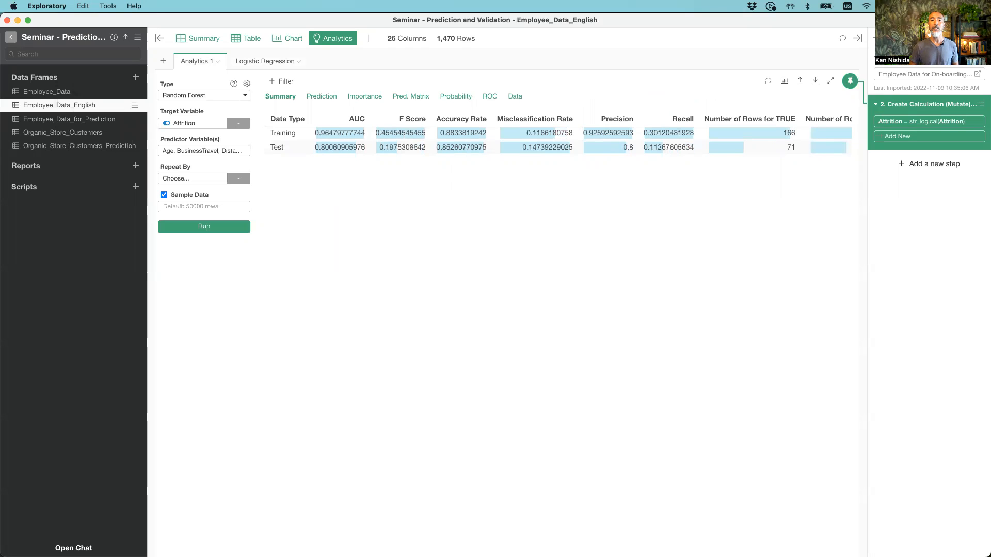
click(264, 61)
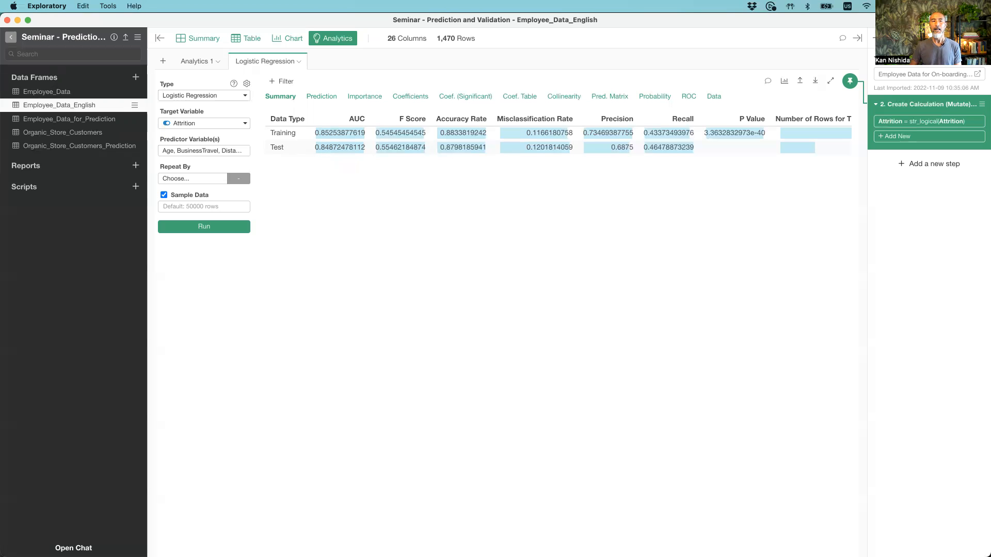
Step: Switch to Keynote and browse the slides following slide 69 in Build-Test-Predict-en.key
key(super+Tab)
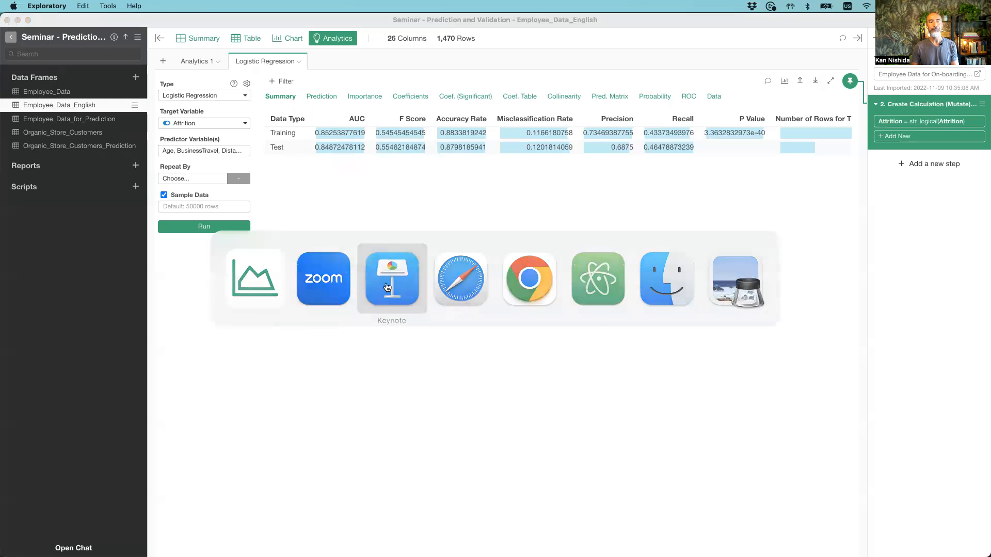
scroll(31, 351, down, 10)
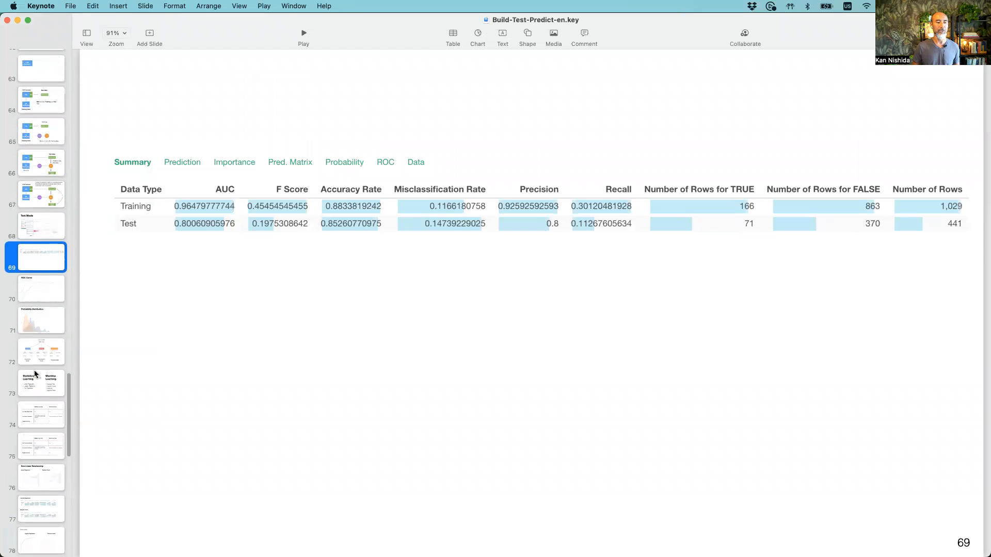
scroll(35, 373, down, 4)
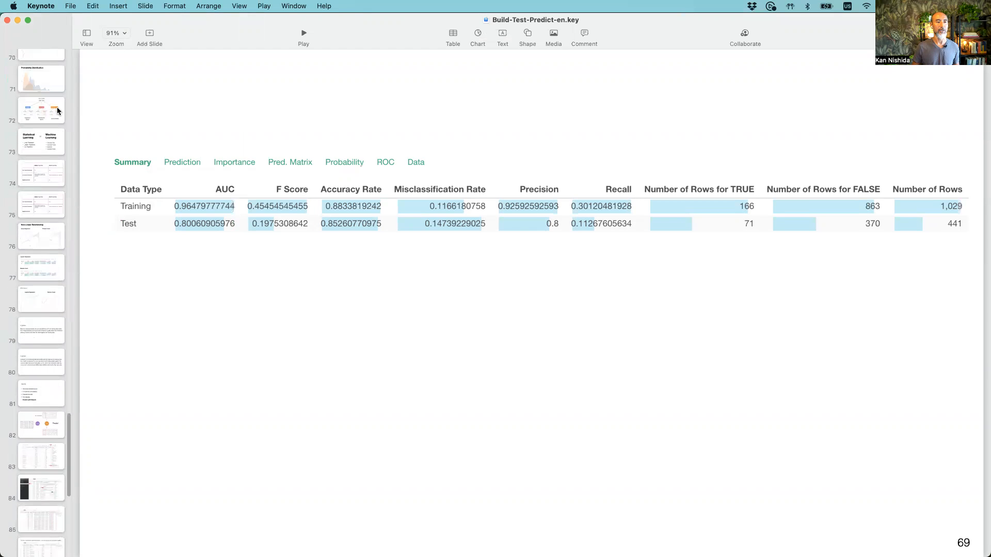
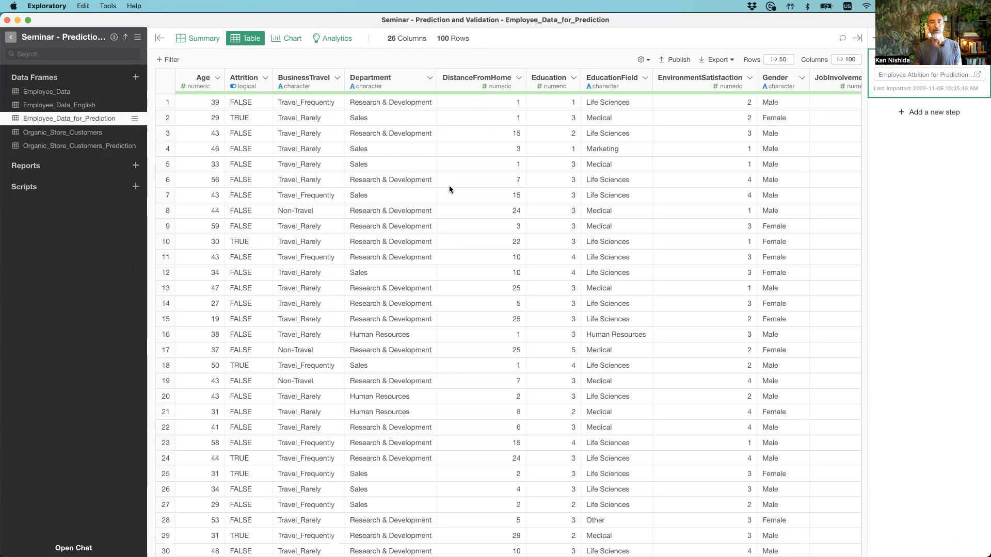
Step: Add a Predict with Model (Analytics View) step to Employee_Data_for_Prediction using Analytics 1 (Random Forest) from Employee_Data_English, and run it
click(255, 89)
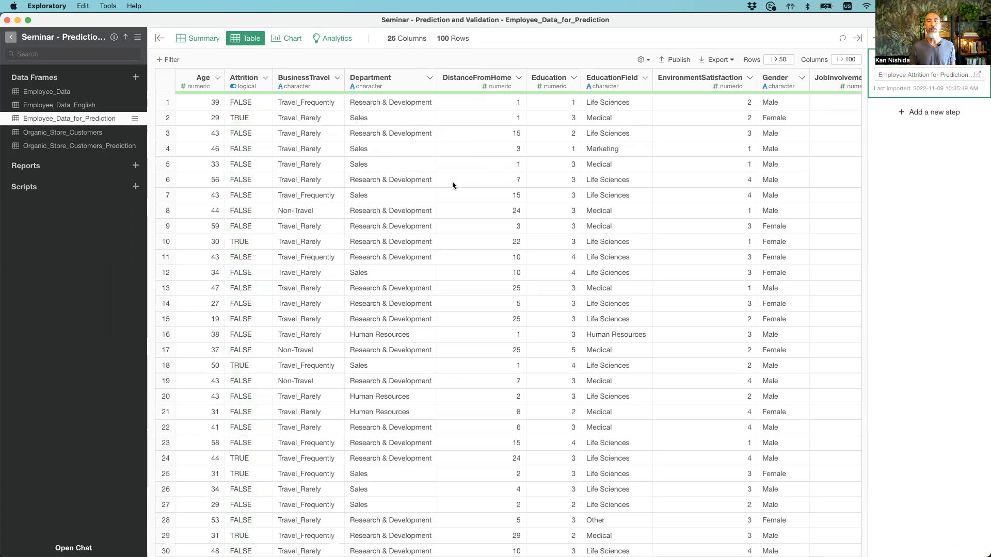
mouse_move(72, 107)
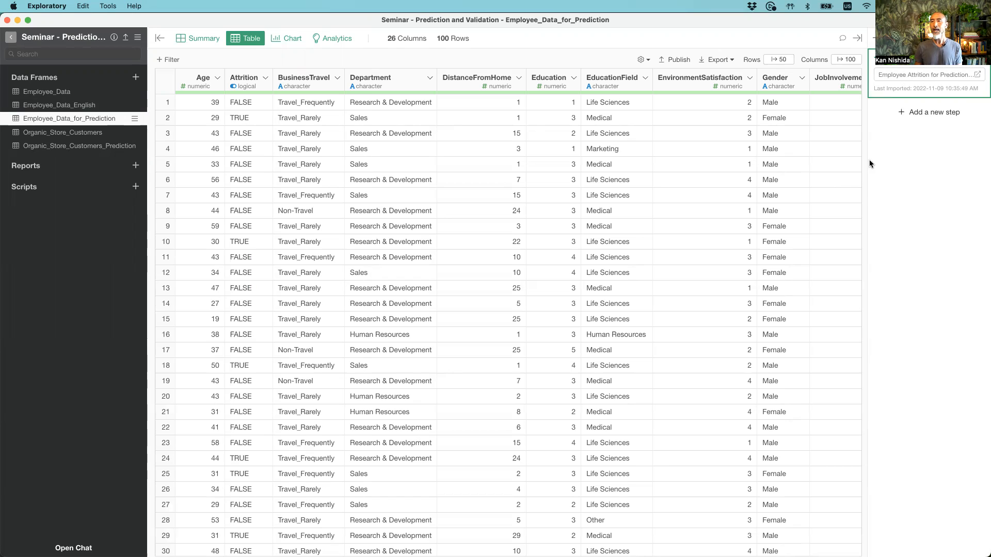
click(874, 39)
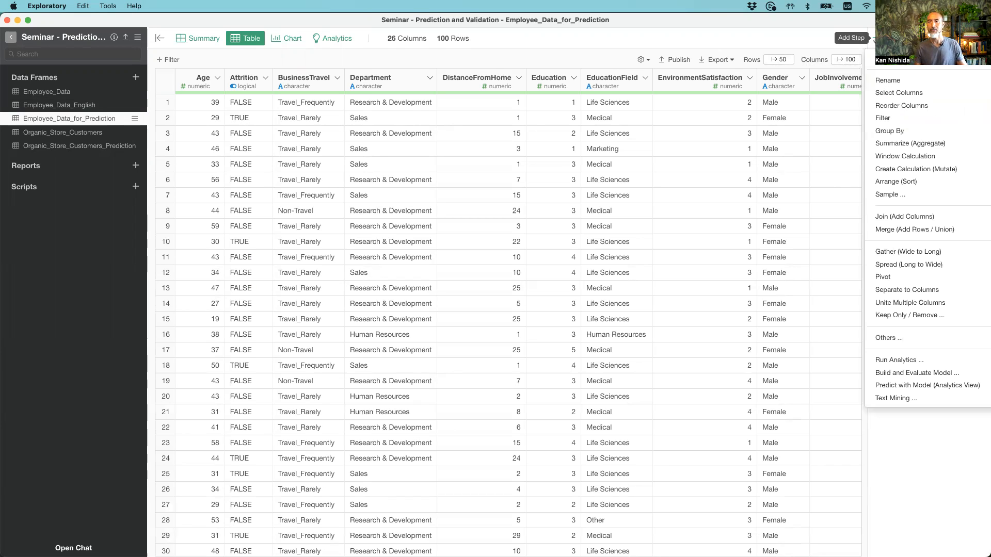
mouse_move(890, 396)
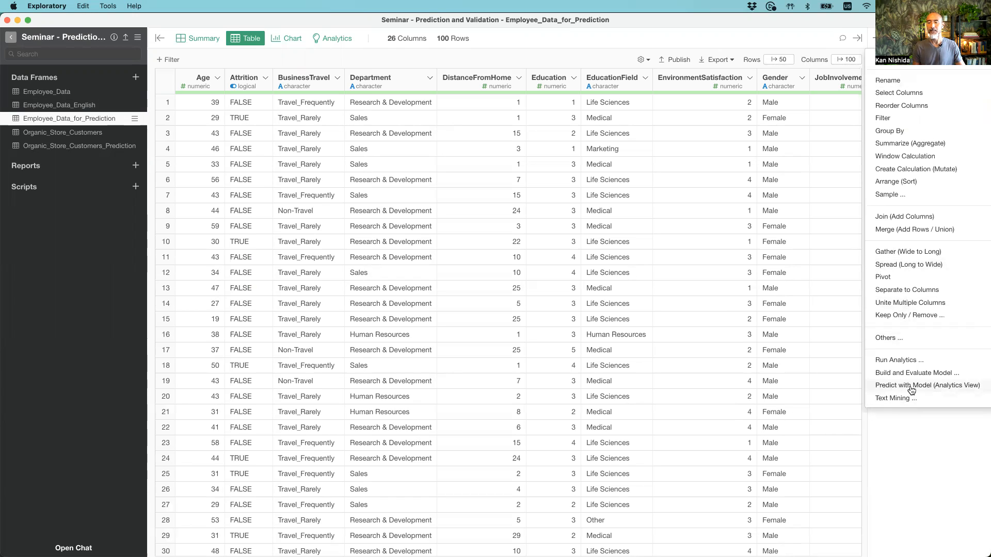
click(911, 387)
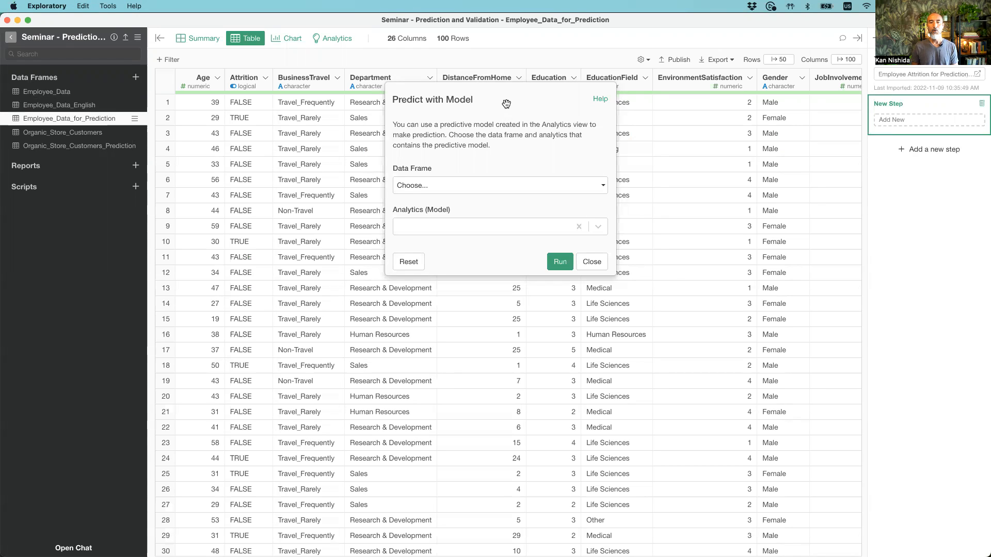
drag(506, 104, 565, 102)
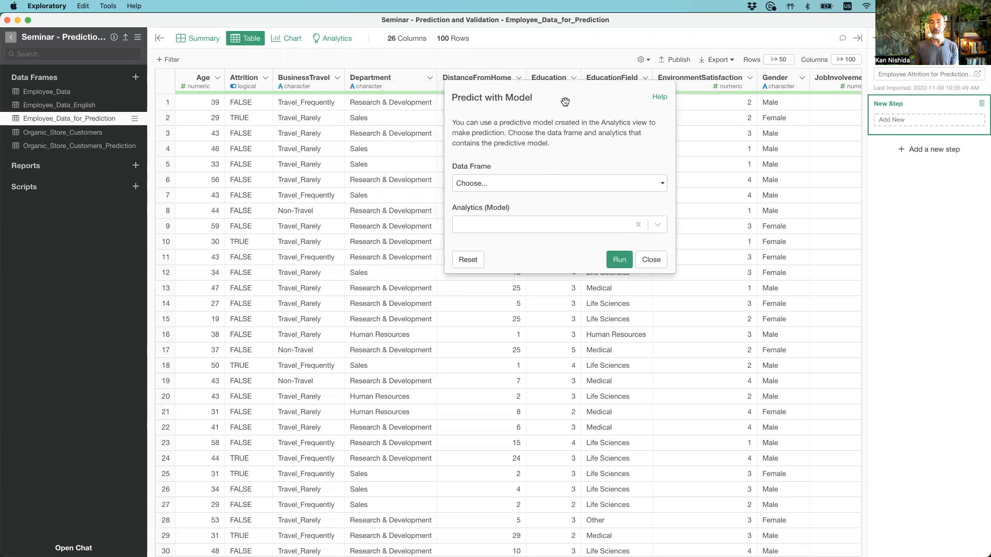
click(512, 185)
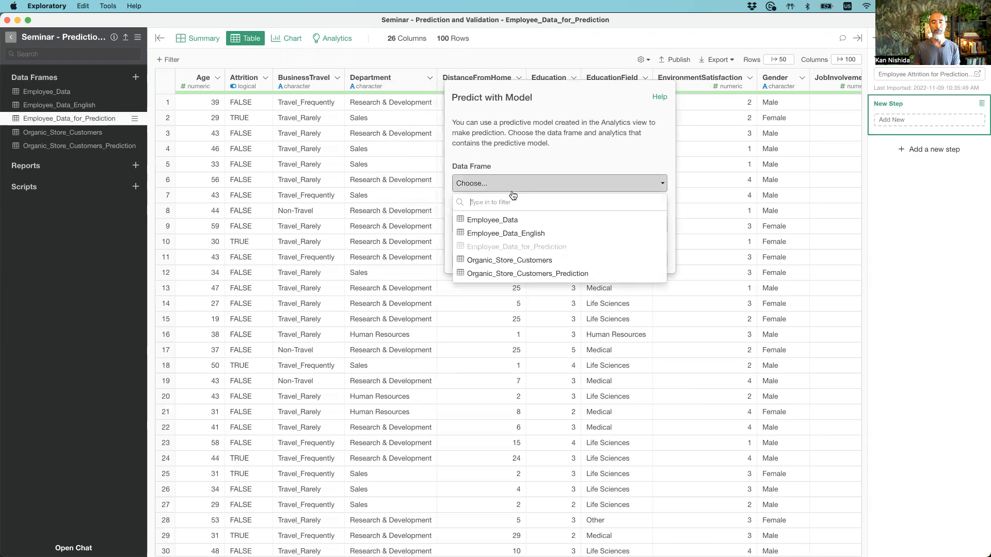
click(523, 234)
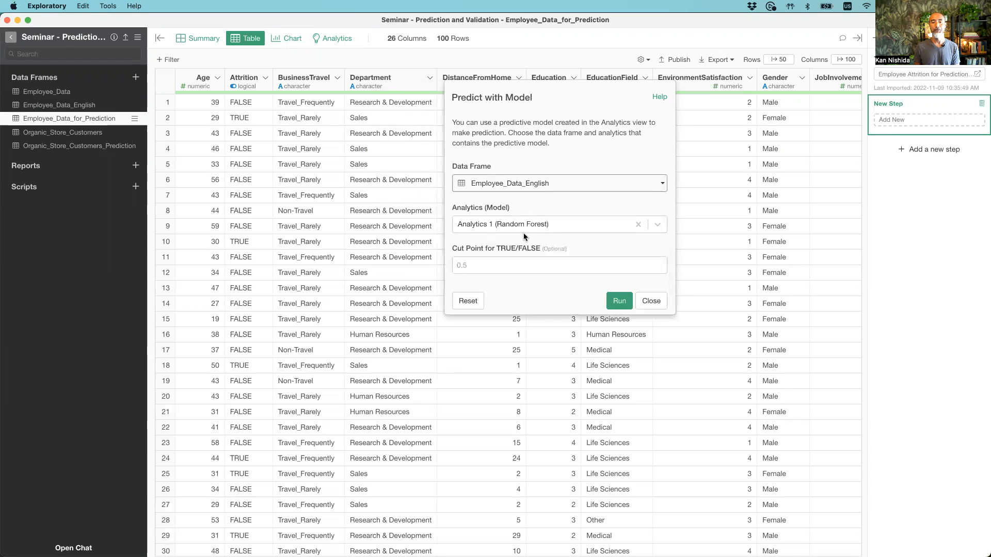
click(533, 223)
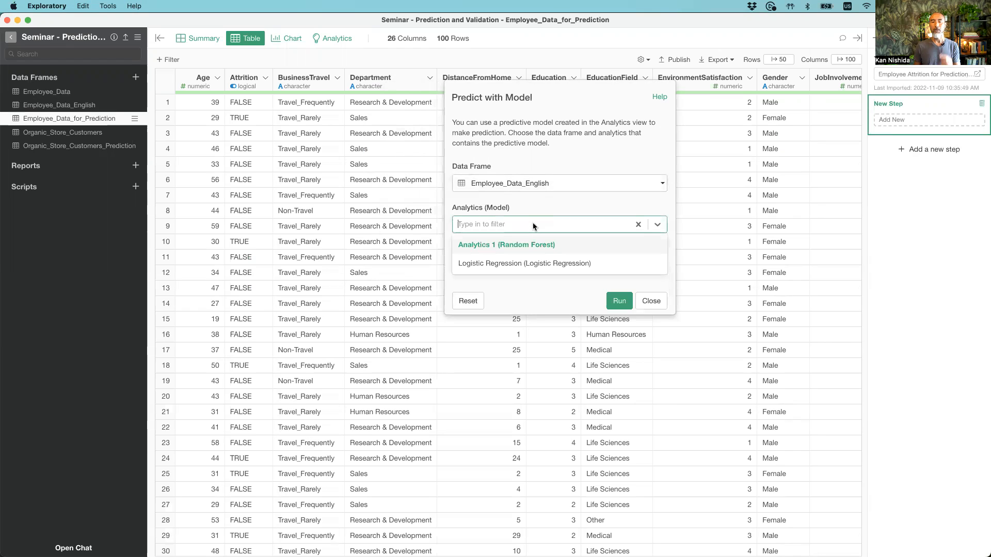
click(528, 245)
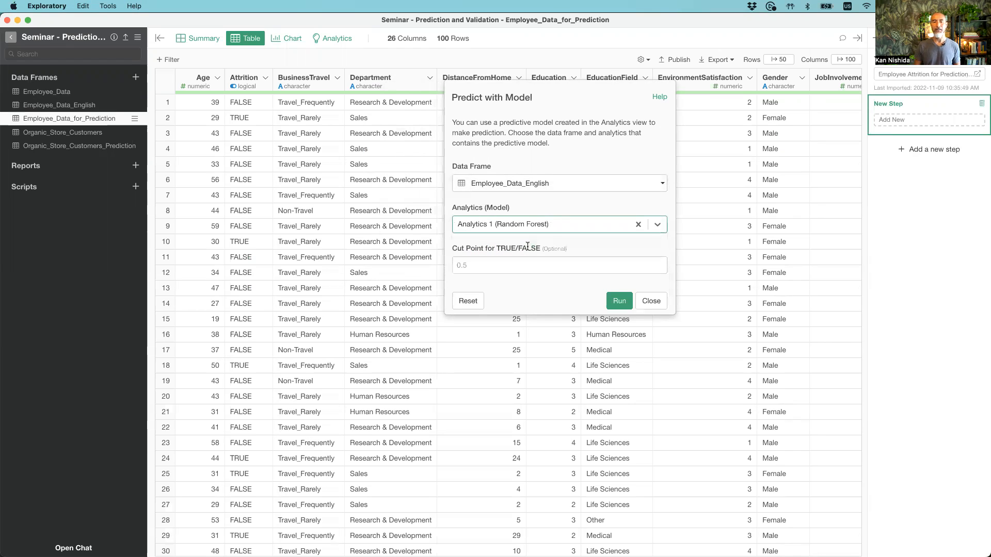
click(620, 301)
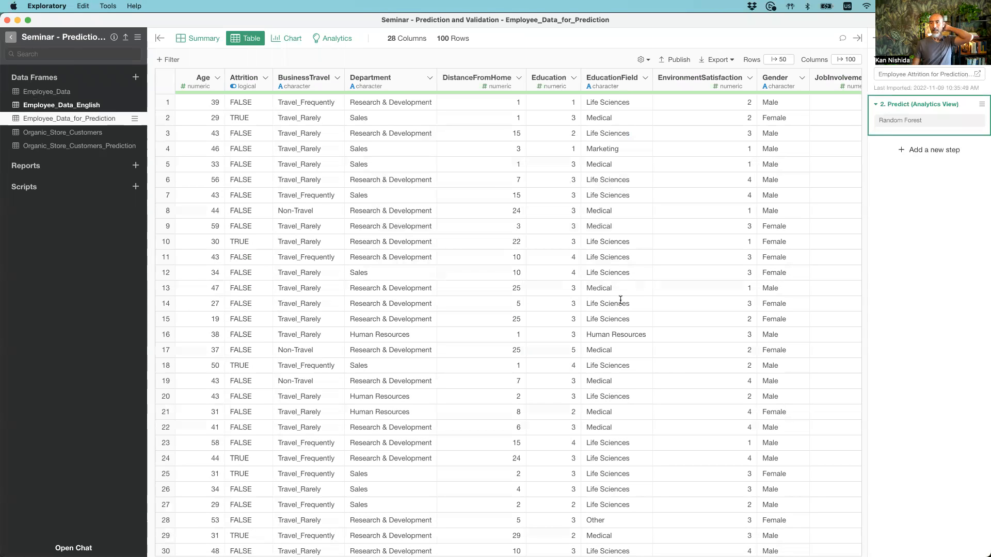
Step: Examine the predicted_label and predicted_probability columns, and review the Random Forest prediction step's cut point setting without changing it
scroll(670, 275, right, 9)
scroll(669, 274, right, 10)
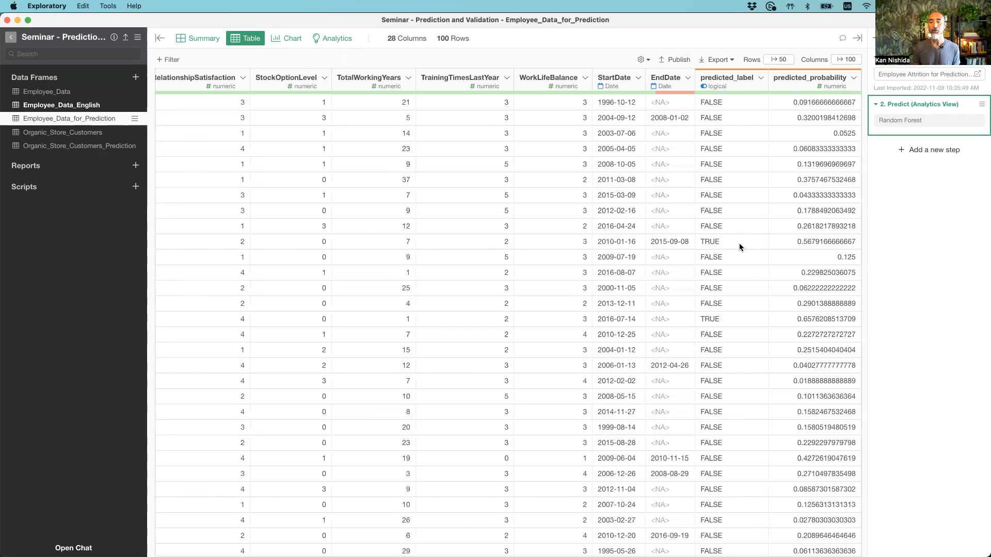
click(906, 120)
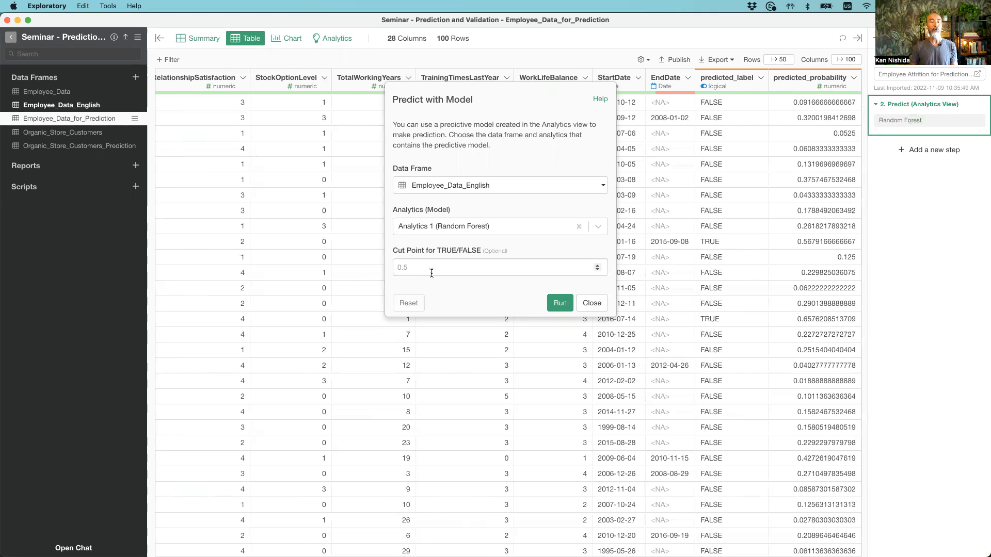
click(591, 304)
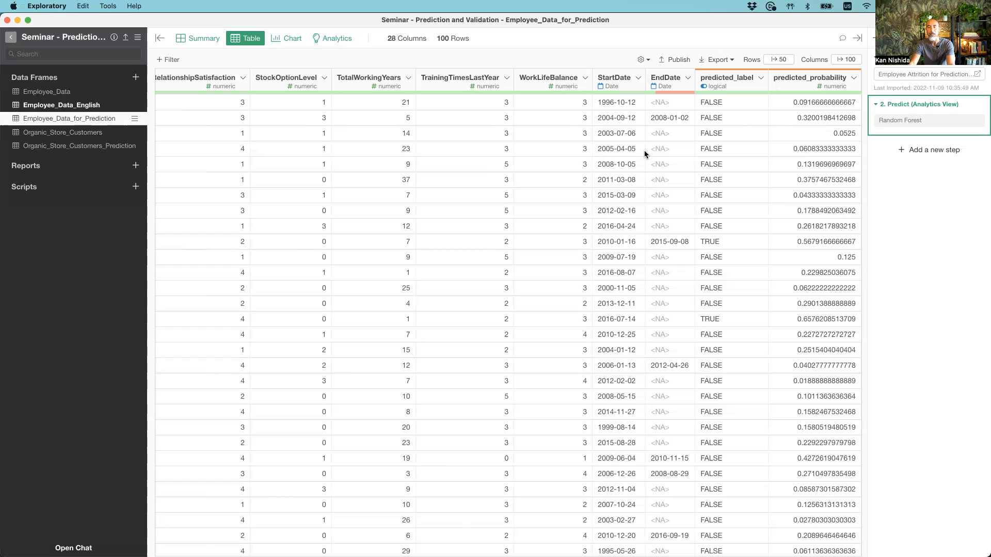
Step: Compare the actual Attrition column with the predicted_label and predicted_probability columns in Employee_Data_for_Prediction
scroll(529, 162, left, 10)
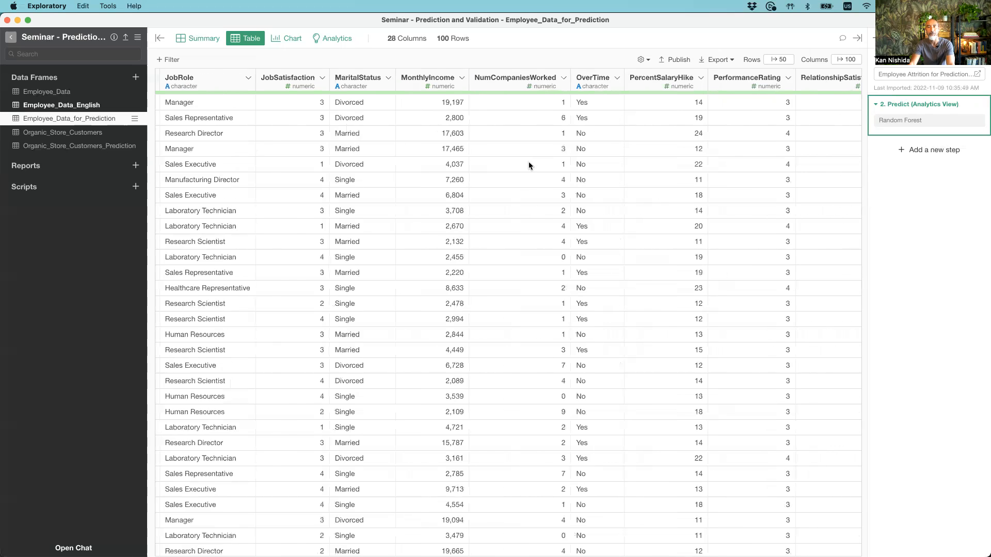
scroll(529, 165, left, 5)
scroll(529, 165, left, 5)
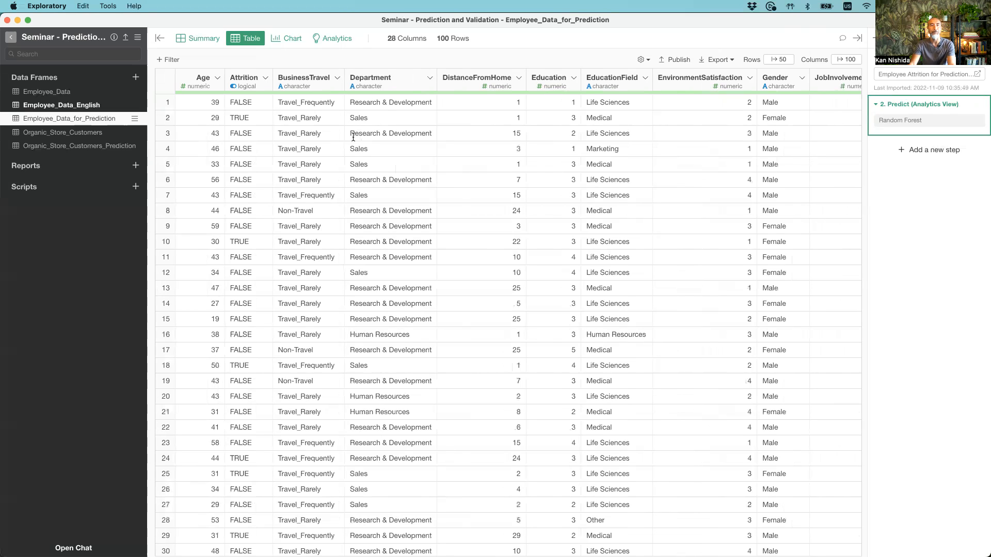
click(245, 84)
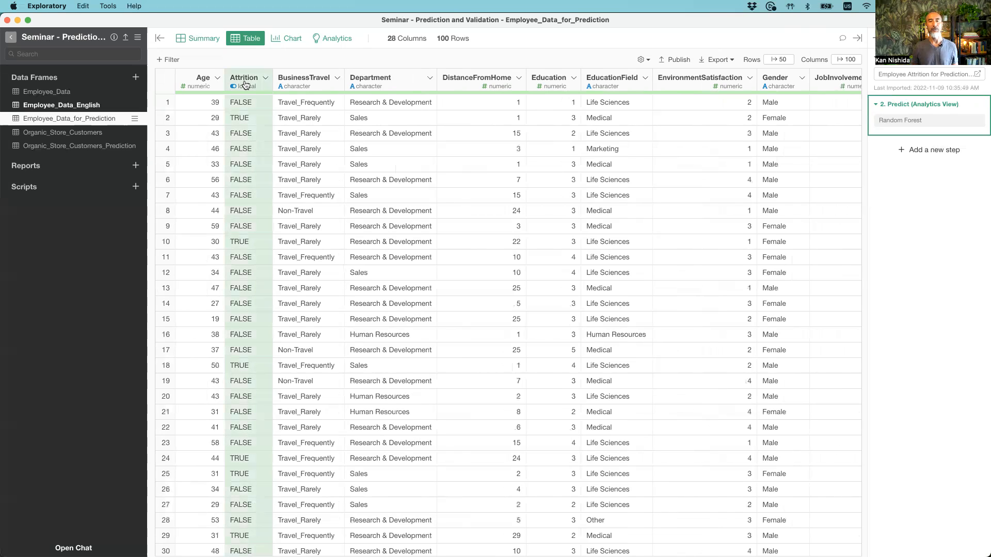
click(249, 84)
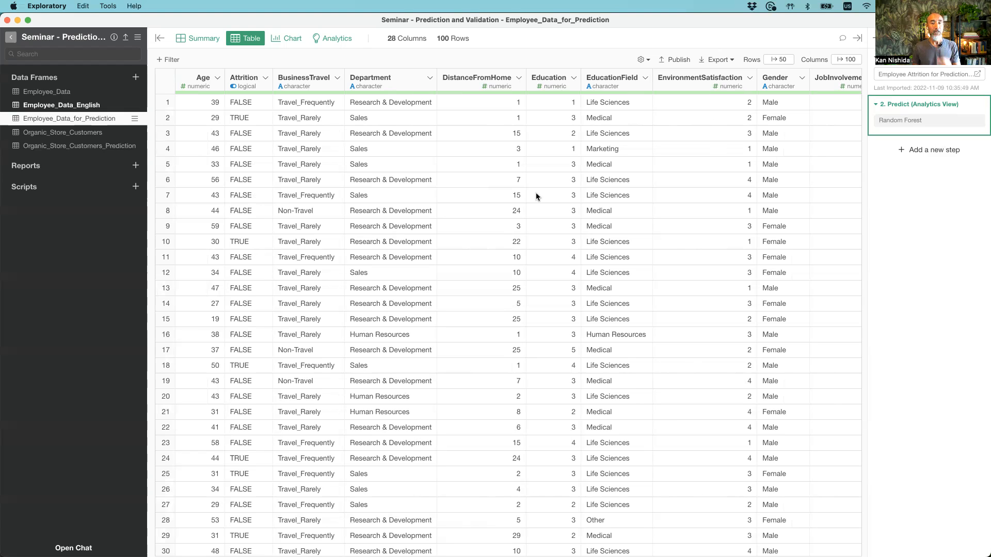
scroll(666, 175, right, 15)
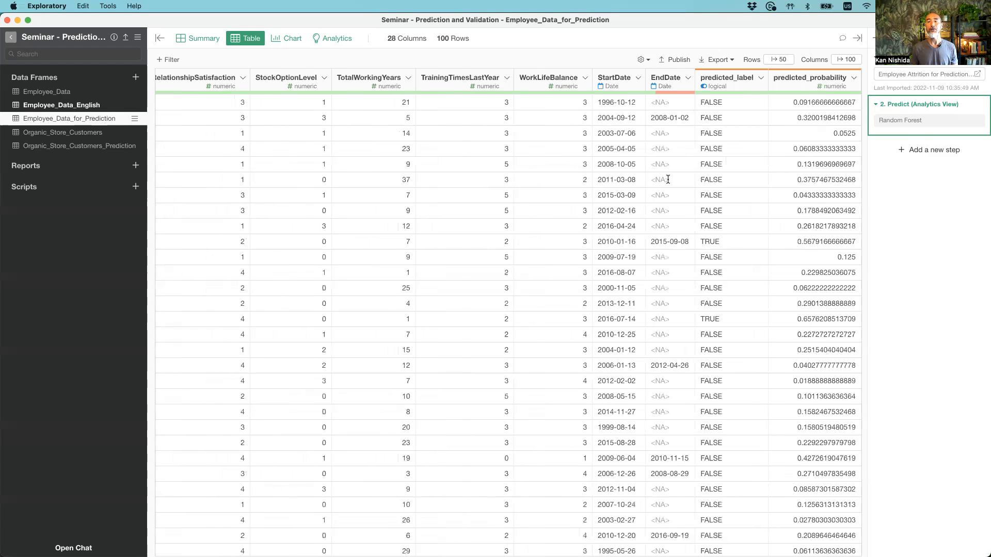
click(798, 82)
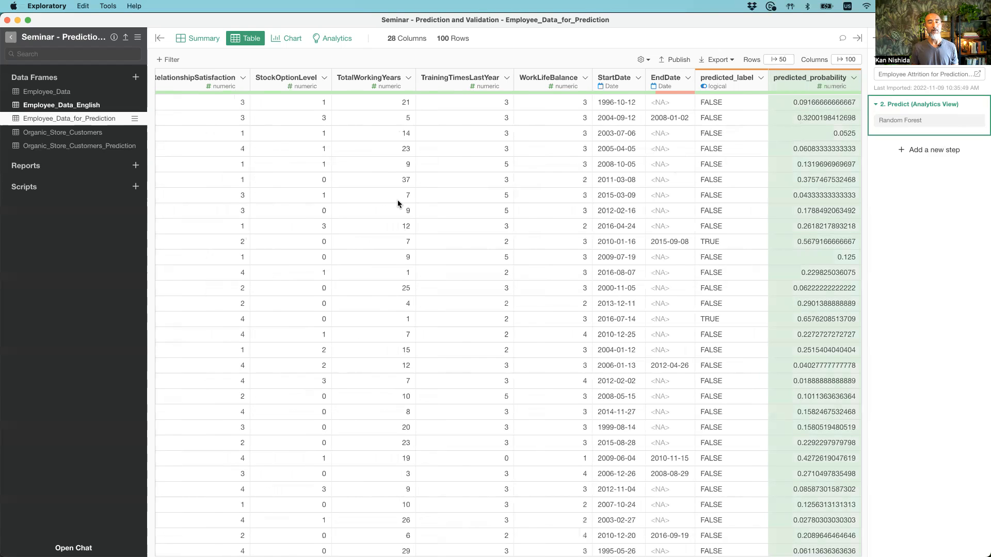
scroll(397, 200, left, 15)
click(243, 88)
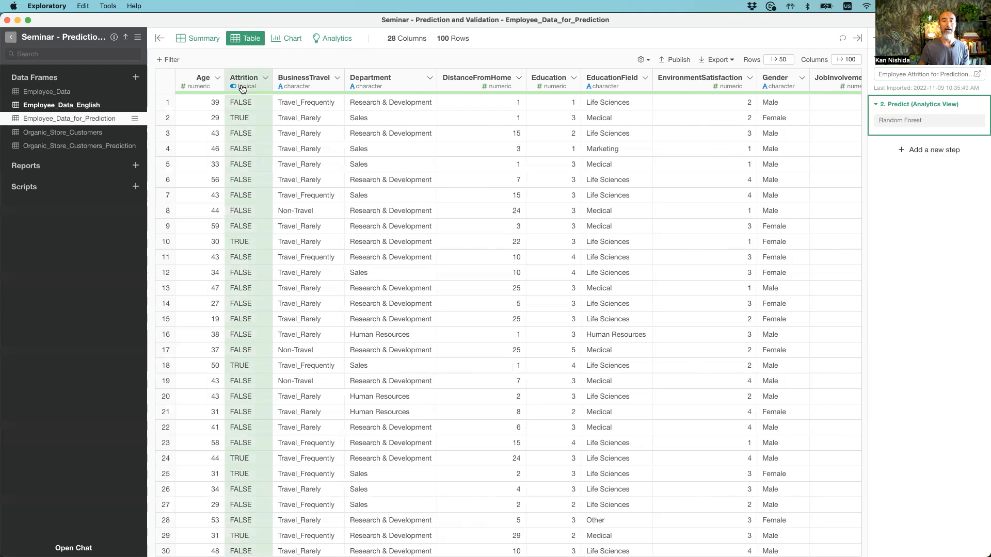
click(250, 80)
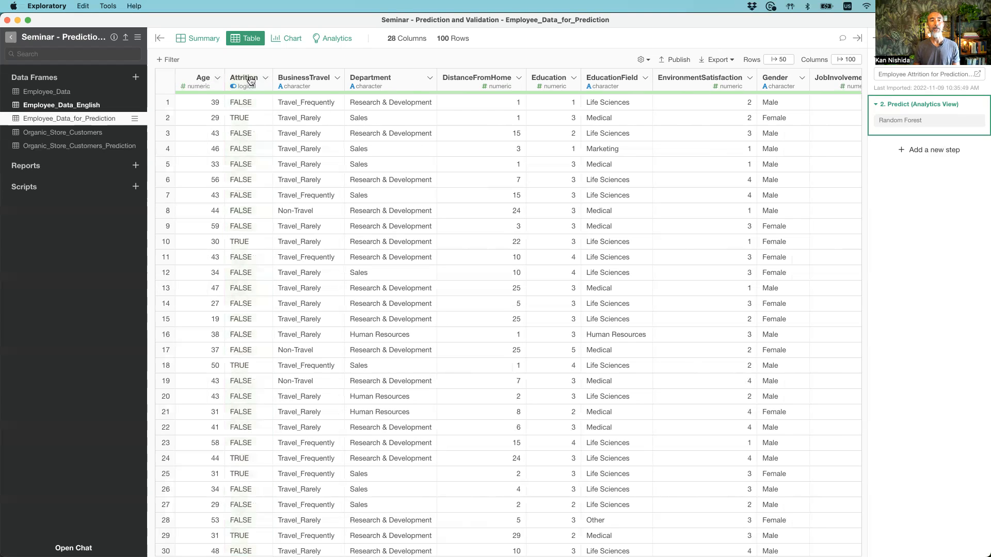
scroll(599, 206, right, 15)
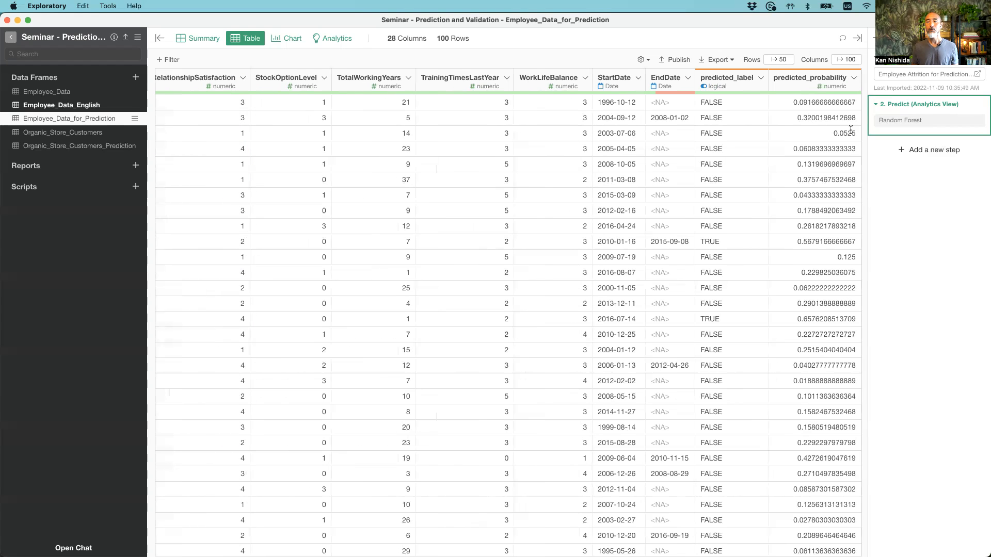
Step: Add a Binary Classification - Metrics evaluation for predicted_probability, with Attrition as the actual value column
click(850, 80)
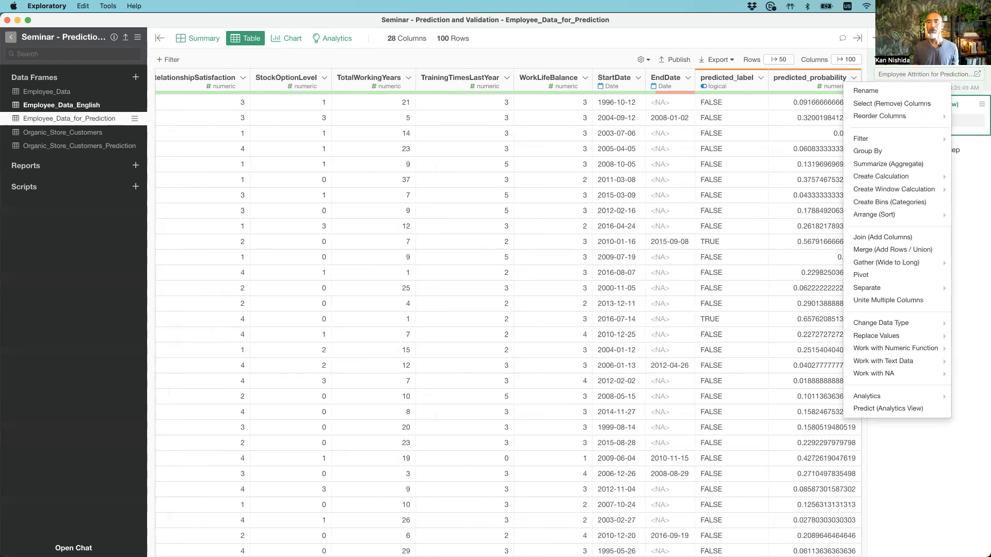
click(872, 37)
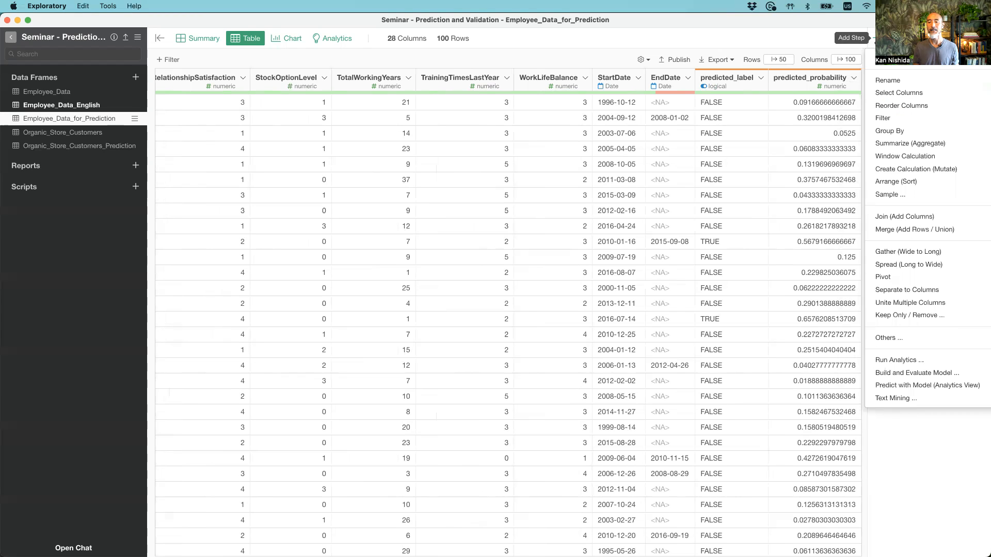
click(853, 78)
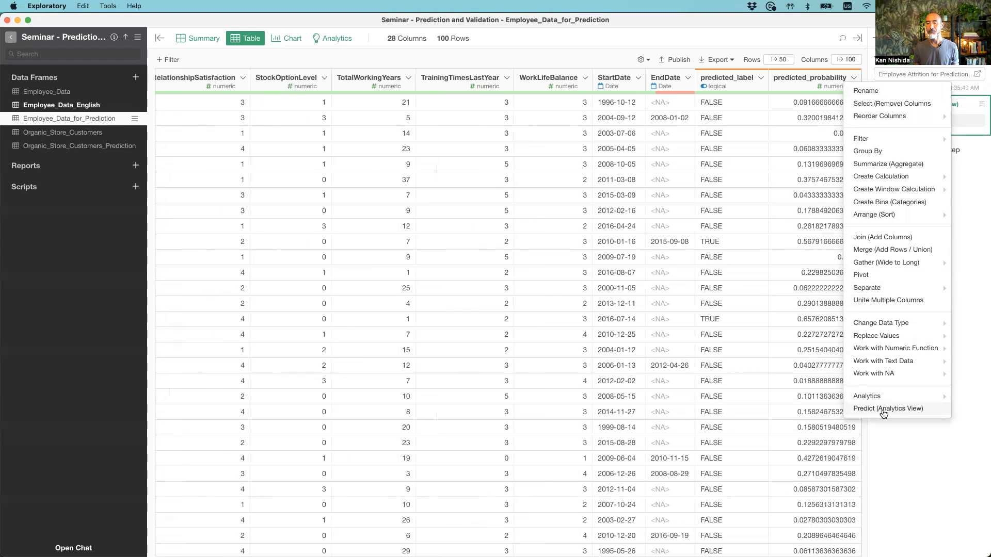
mouse_move(869, 403)
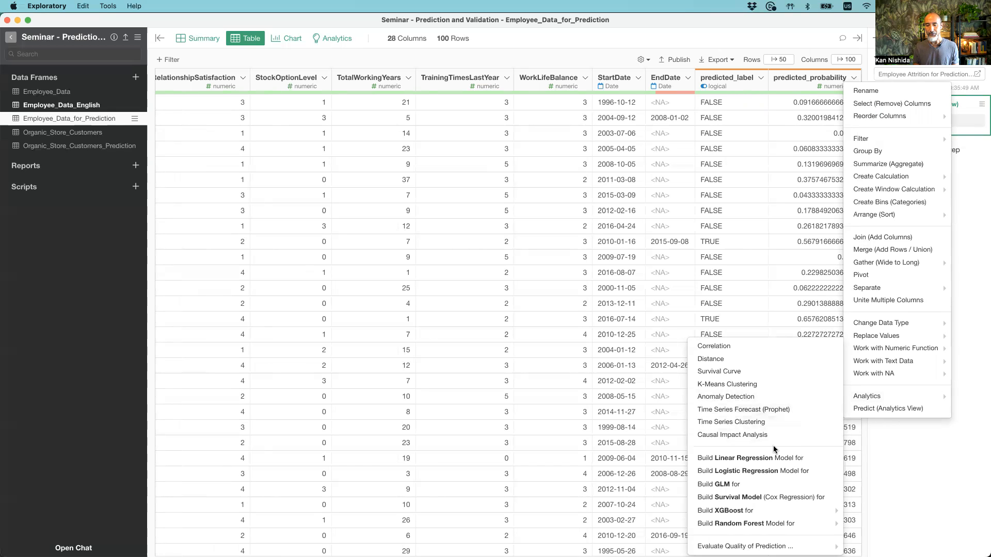
mouse_move(770, 546)
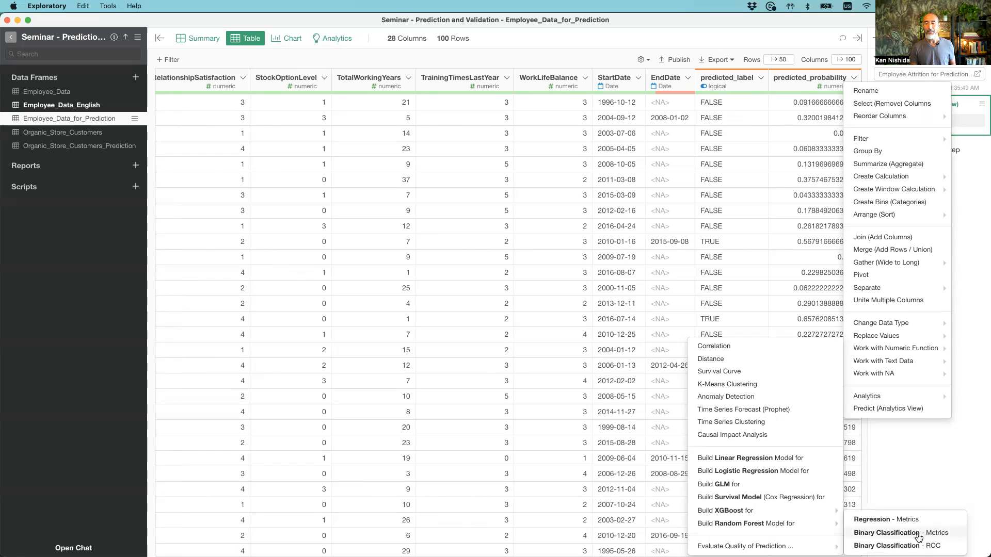
click(918, 534)
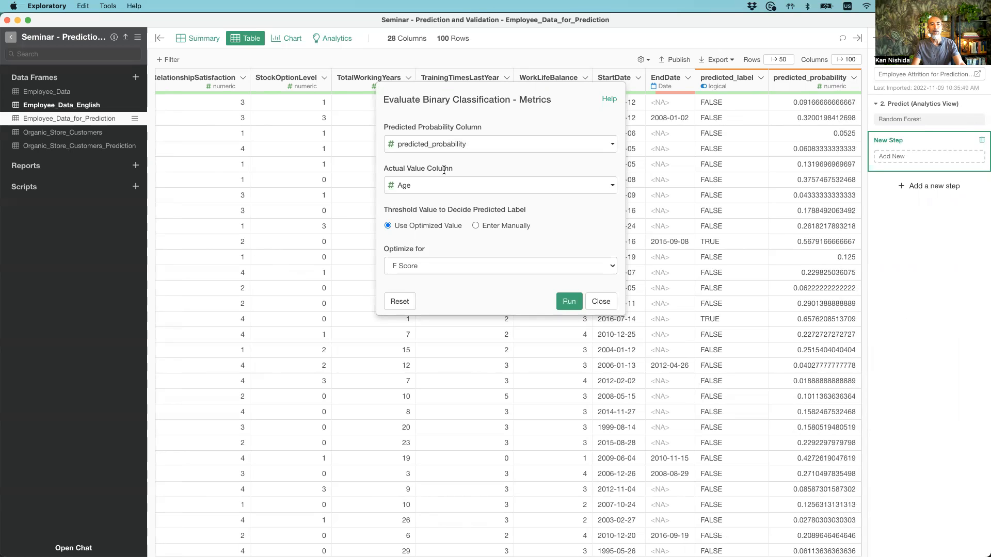
click(434, 187)
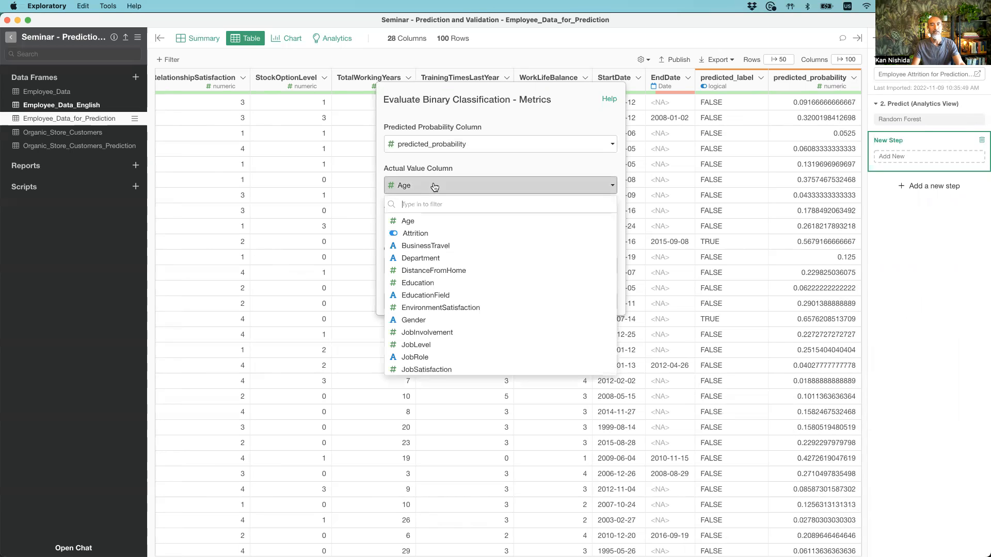
click(428, 234)
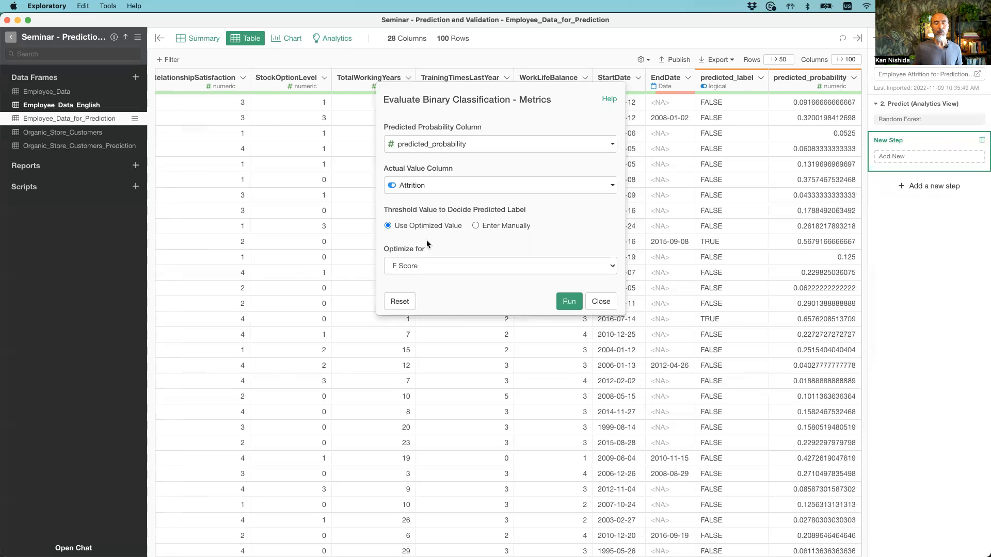
Step: Keep the optimized threshold value with F Score as the optimization target, and run the evaluation
click(502, 227)
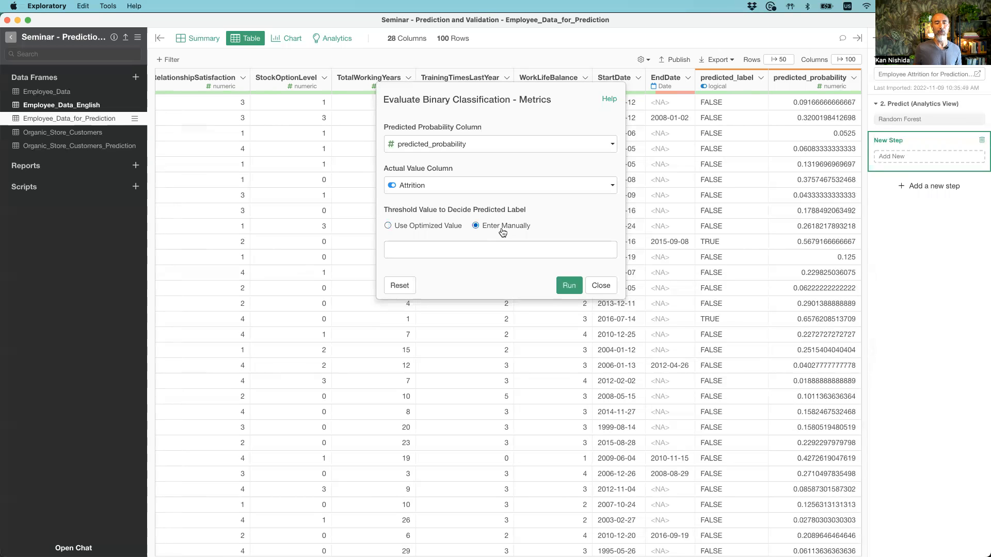
click(414, 231)
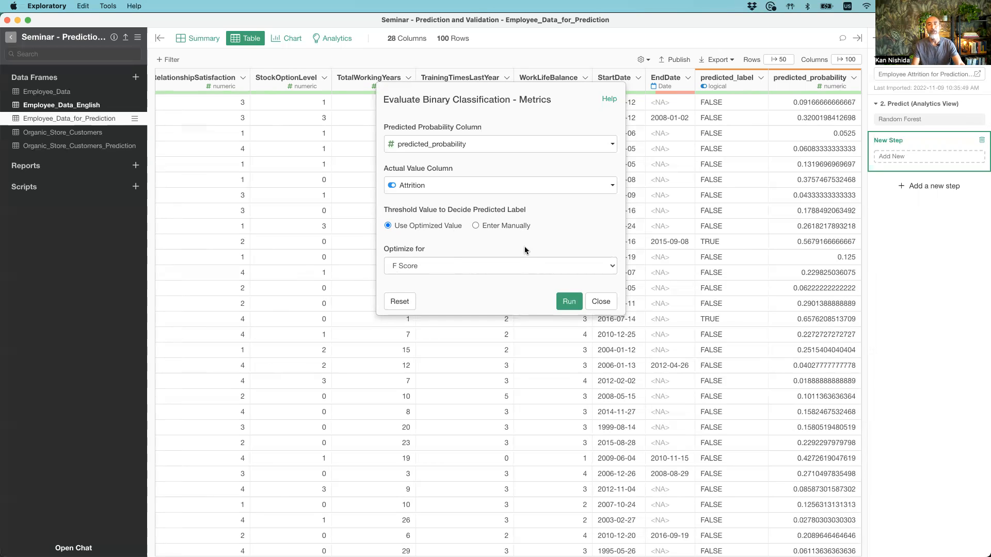
click(466, 268)
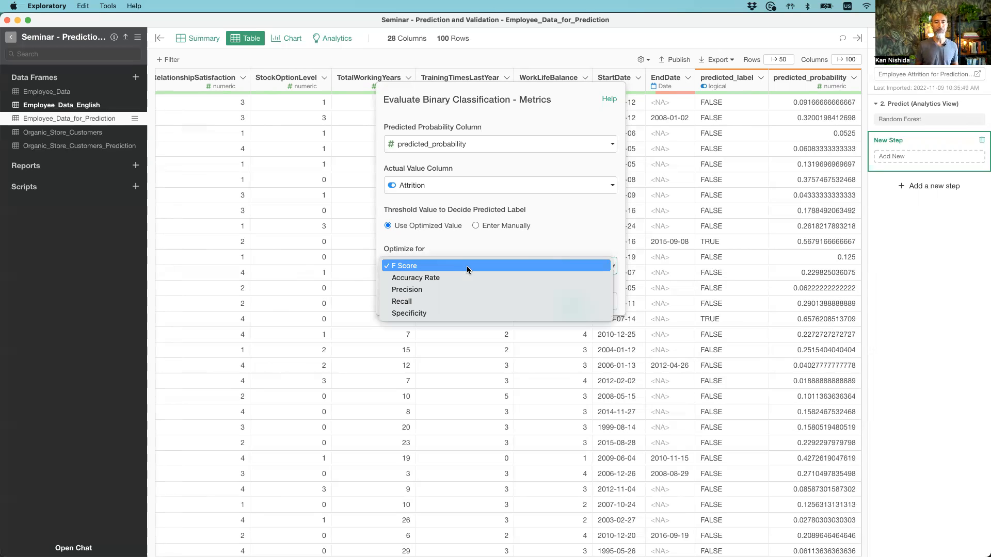
click(471, 240)
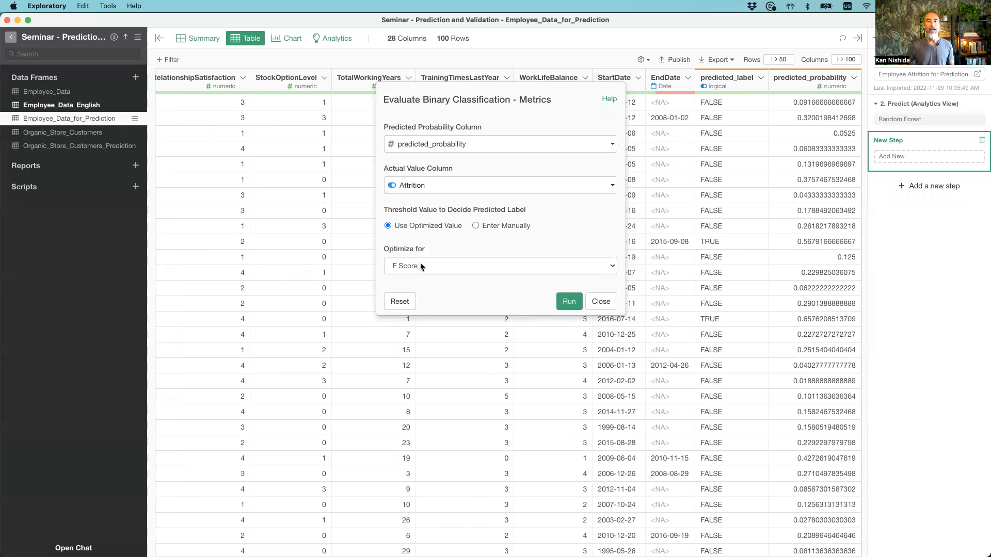
click(569, 302)
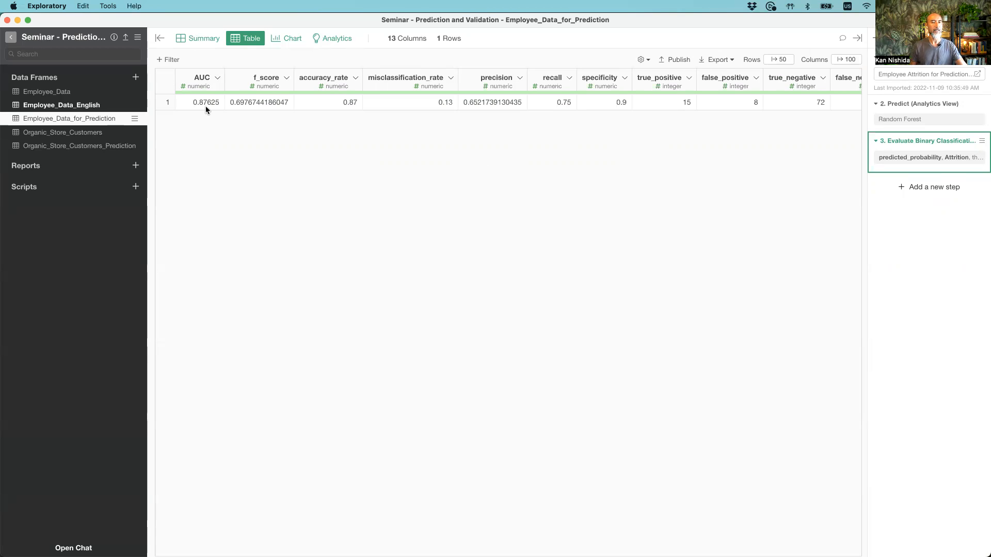
Step: Compare the evaluation metrics with the Random Forest test metrics in Analytics 1 of Employee_Data_English, and return to Employee_Data_for_Prediction
click(79, 105)
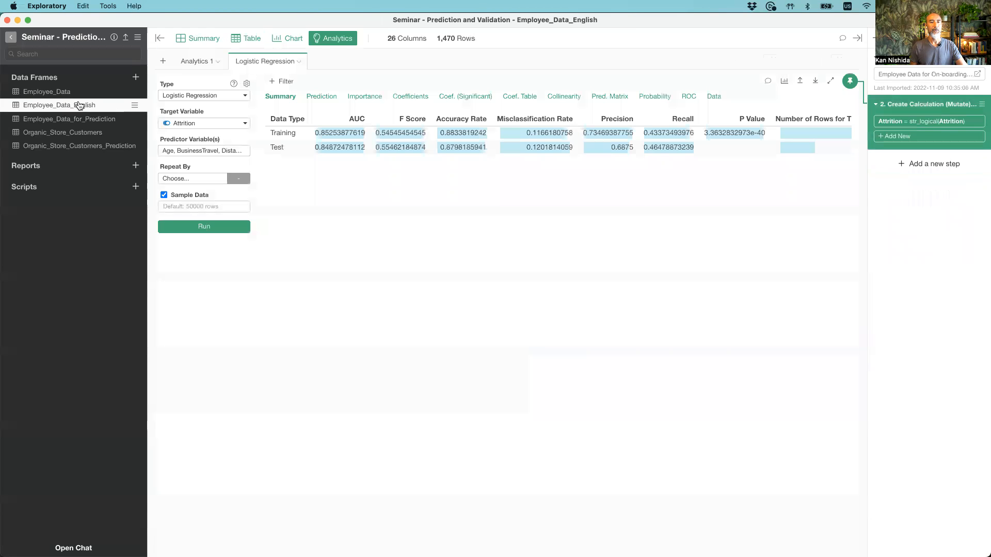
click(193, 62)
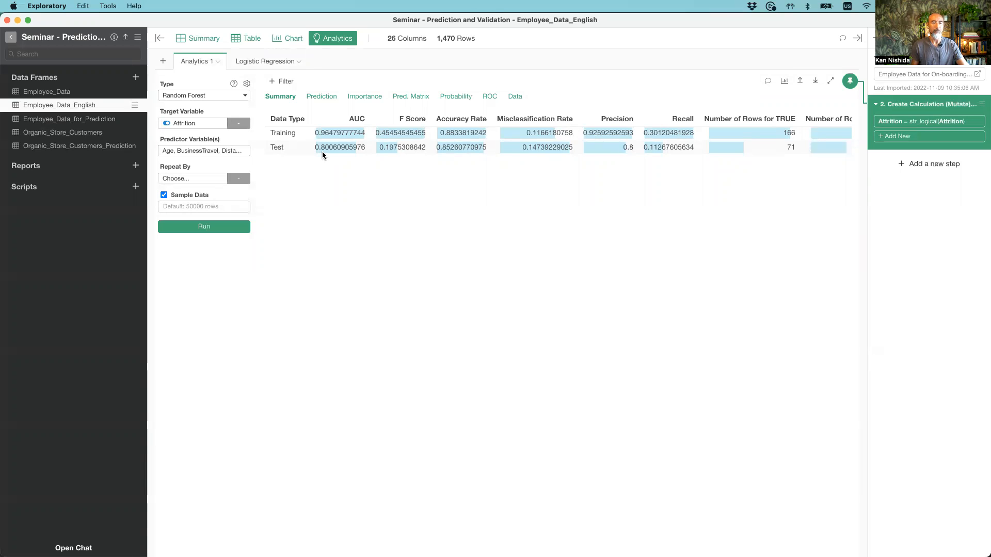
click(64, 119)
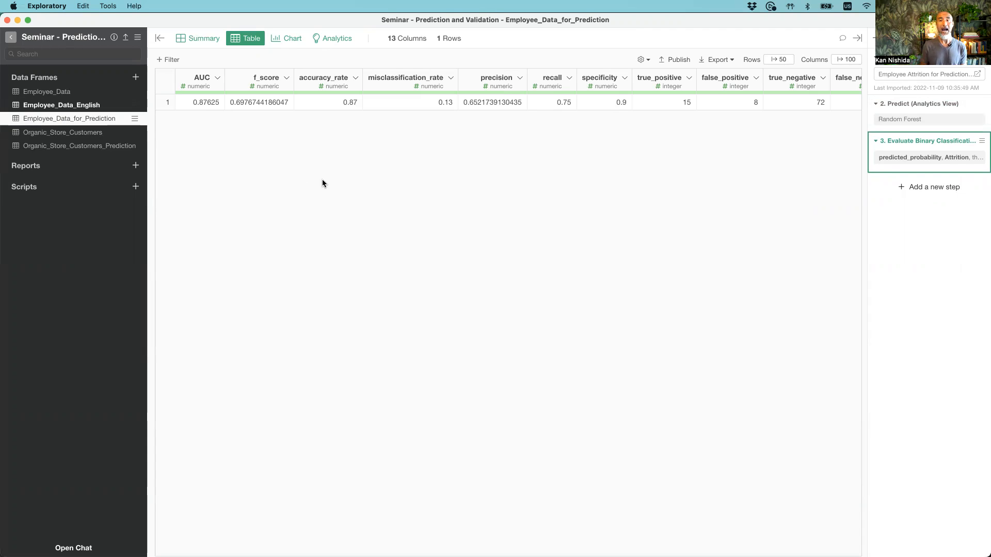
Step: Switch to Keynote and view slides 89 and 90 of Build-Test-Predict-en.key, ending on the Agenda on slide 8
key(super+Tab)
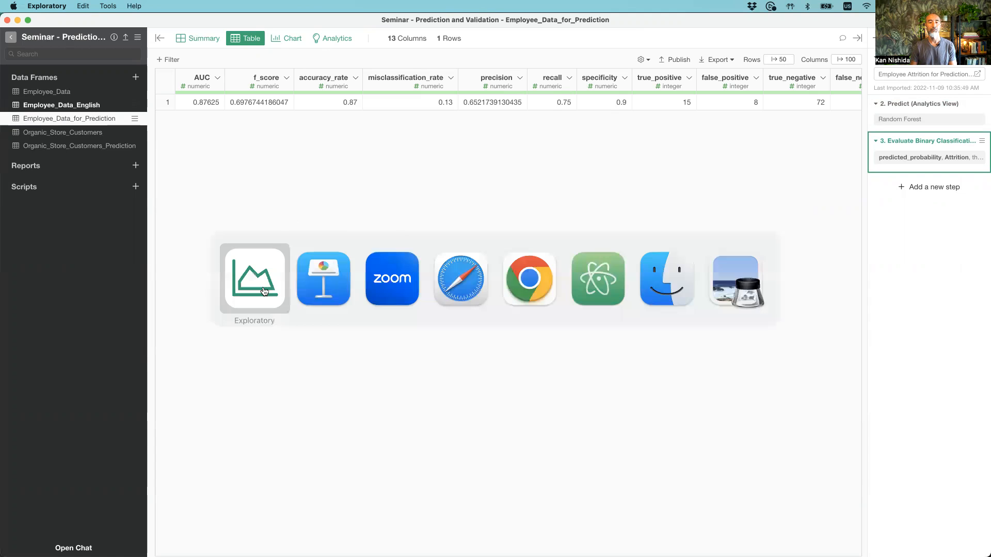
click(323, 279)
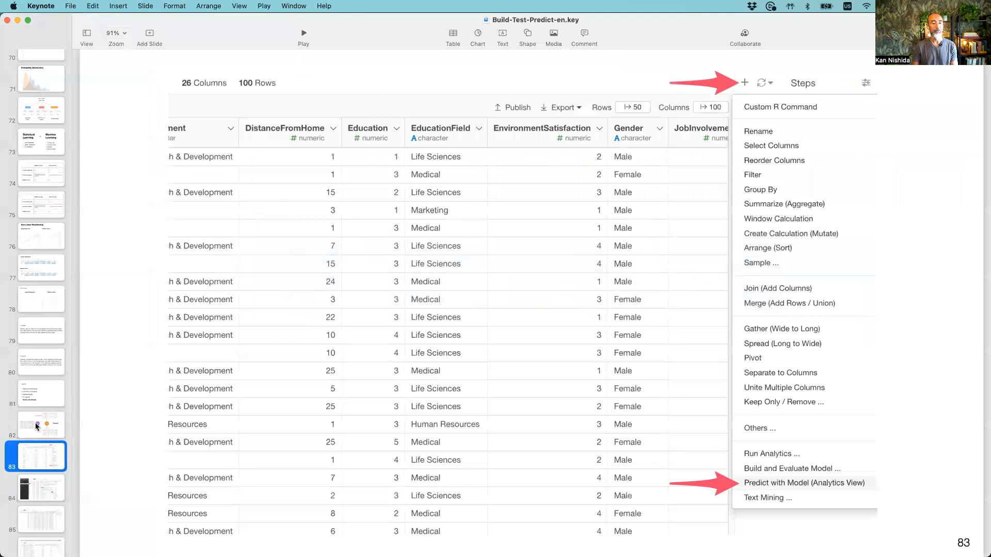
scroll(36, 426, down, 5)
click(35, 379)
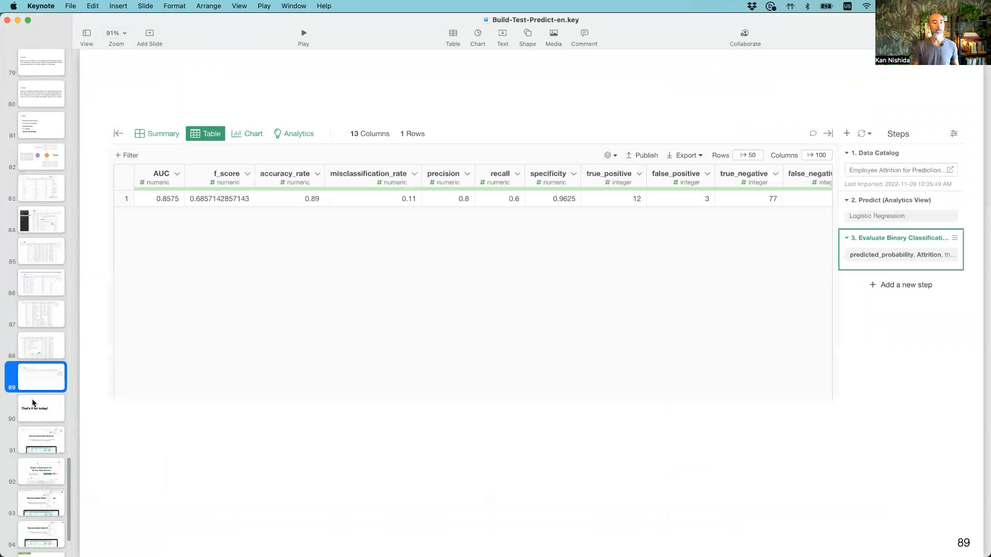
click(36, 410)
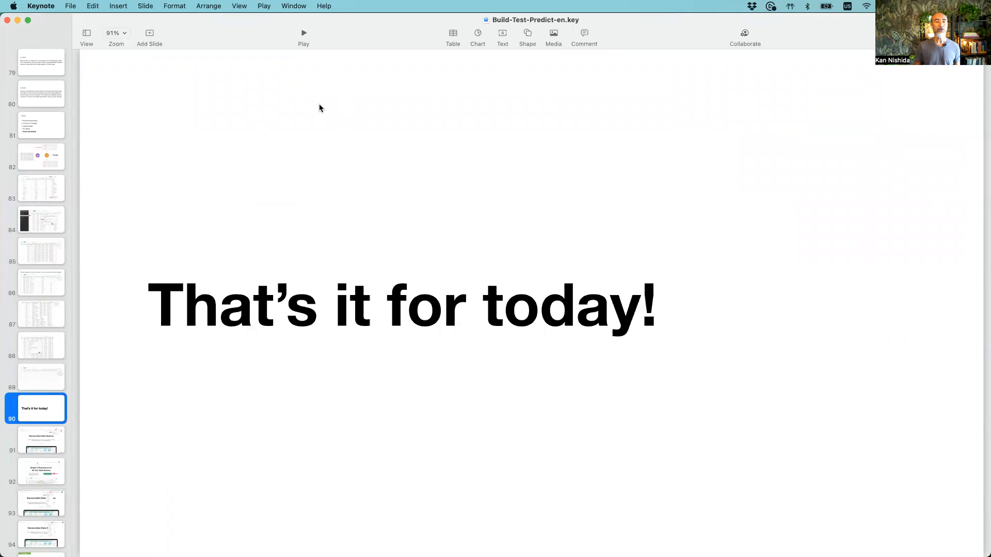
scroll(34, 133, up, 20)
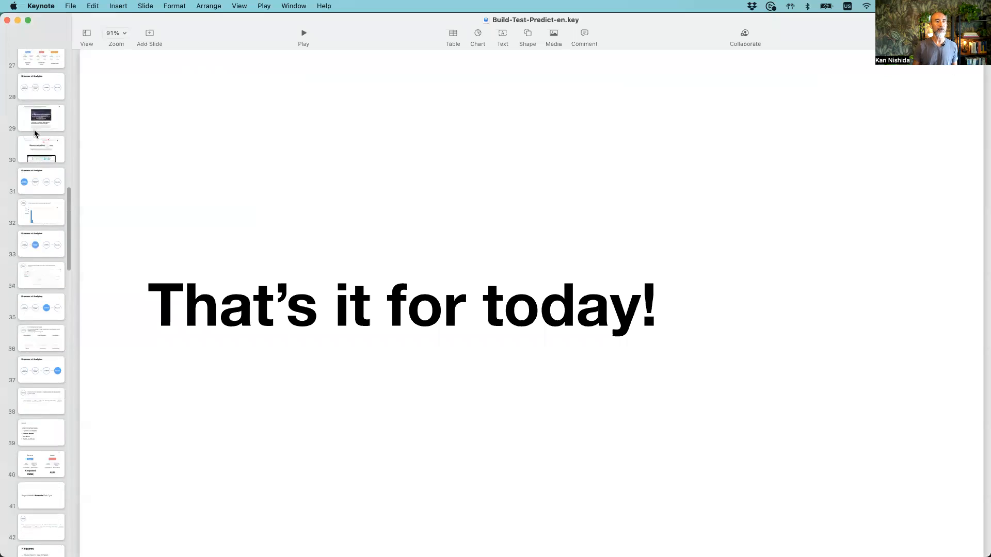
click(34, 292)
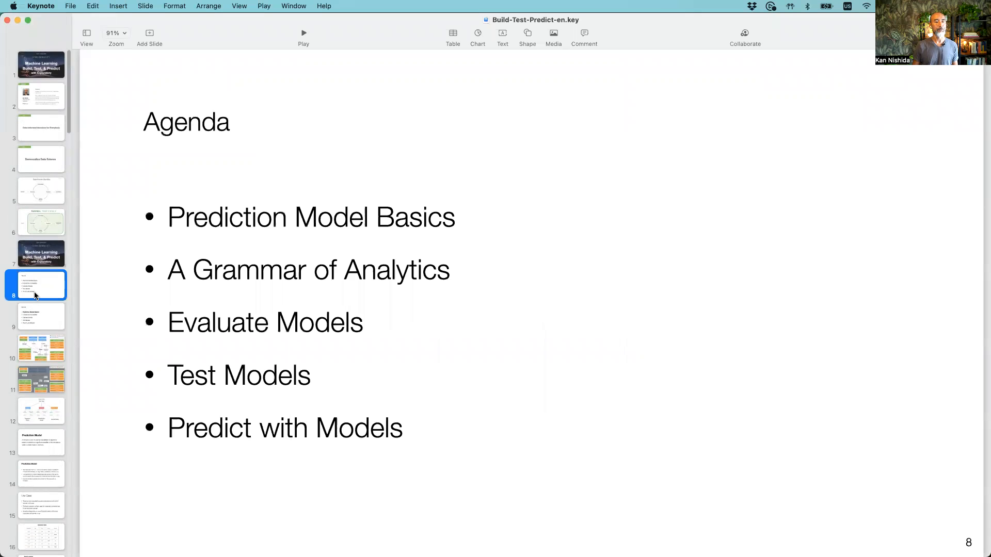